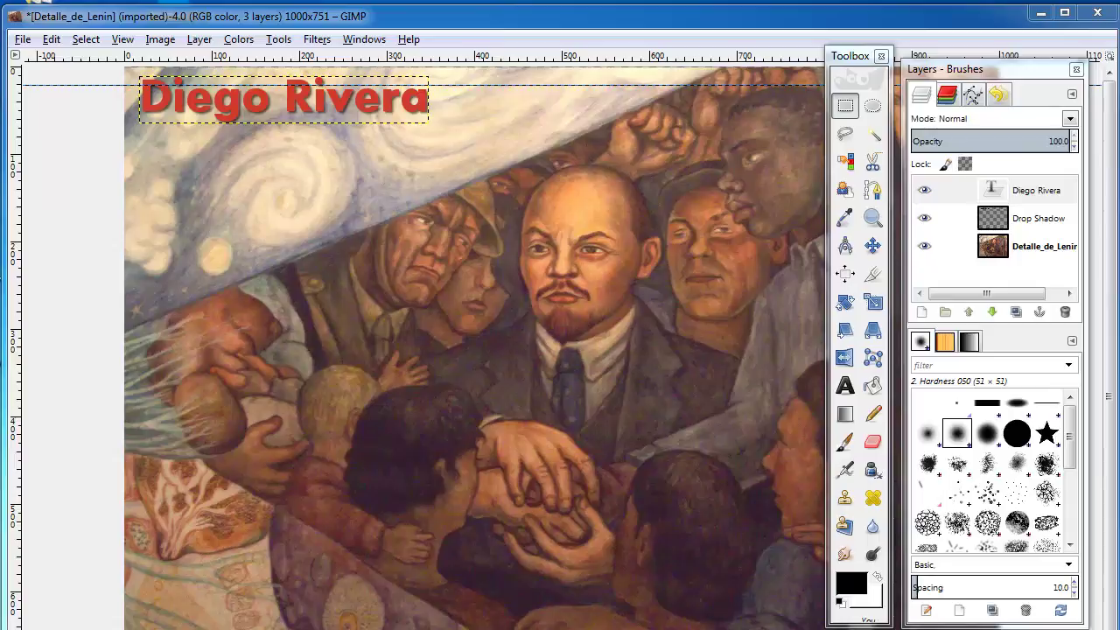
Switch to the Text tool to add a second caption below the title
left_click(846, 386)
Type 'Portrait of Lenin' on the mural's left side and set it in Arial Heavy, size 50
left_click(252, 374)
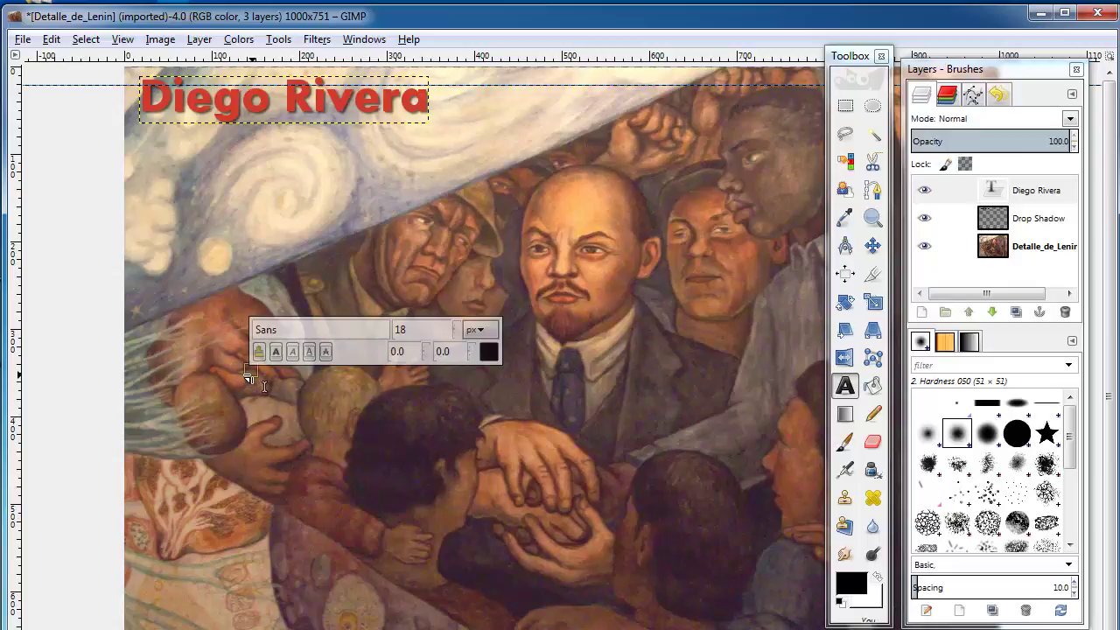
type("Po")
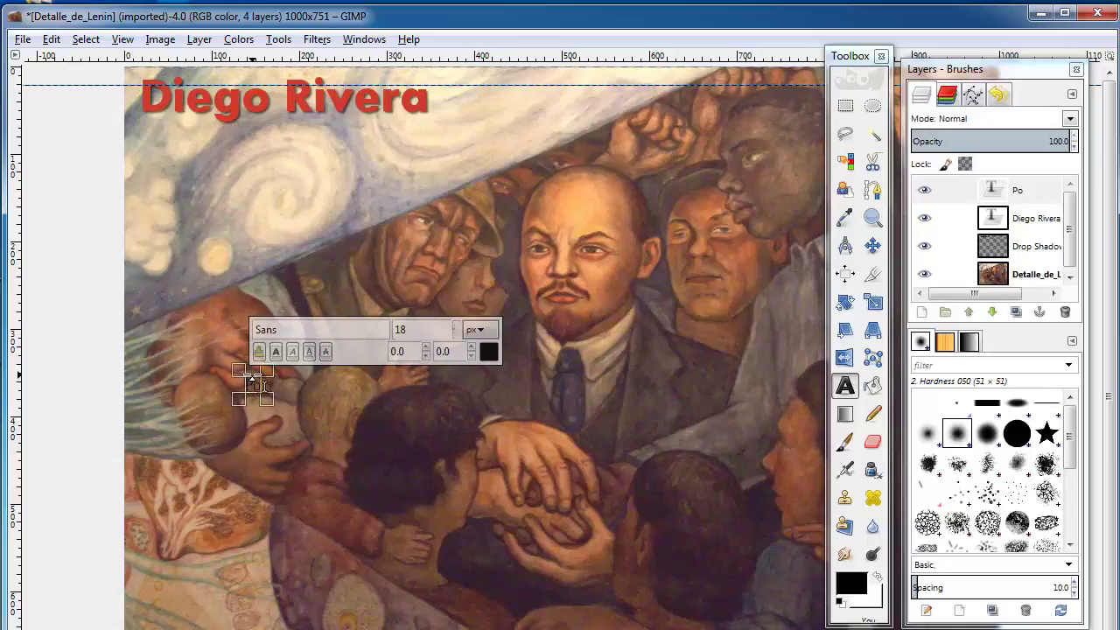
type("rtrai")
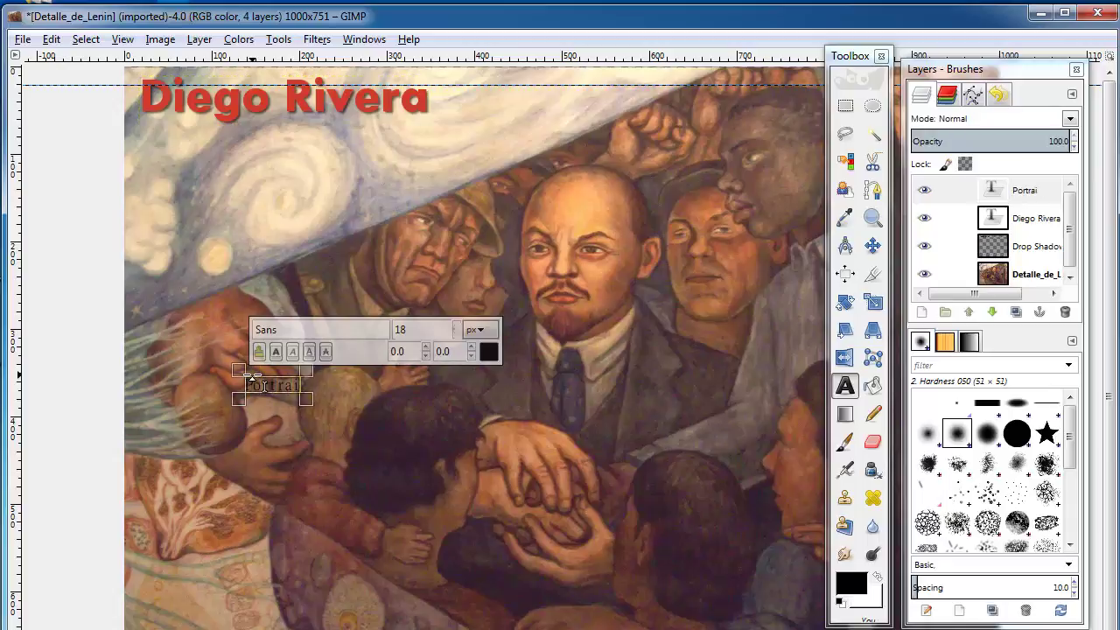
type("t of Lenin")
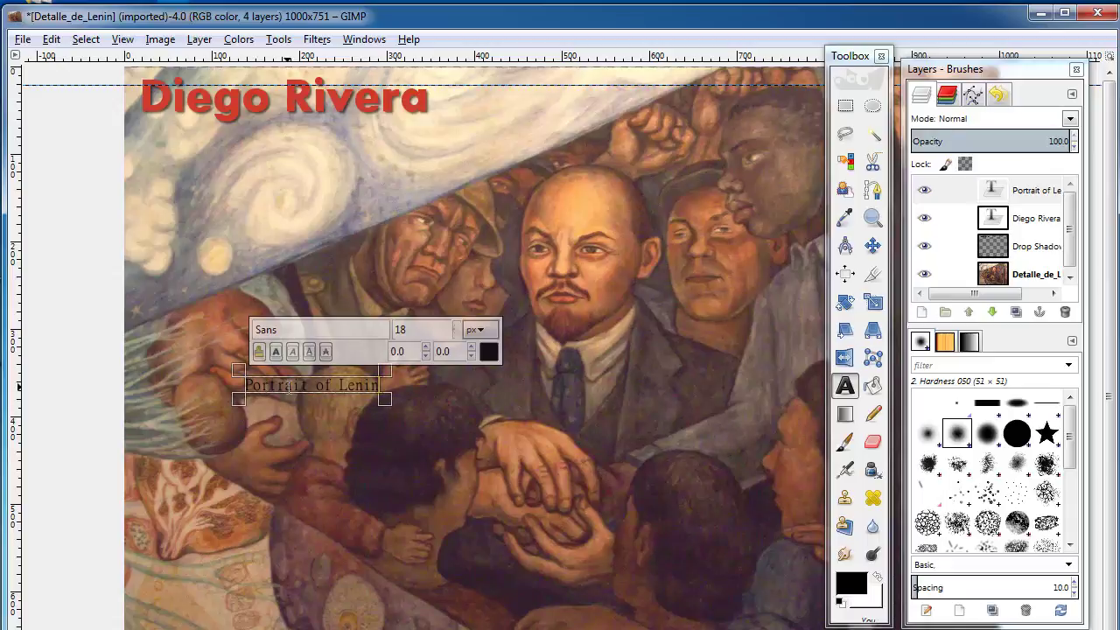
left_click_drag(245, 385, 380, 386)
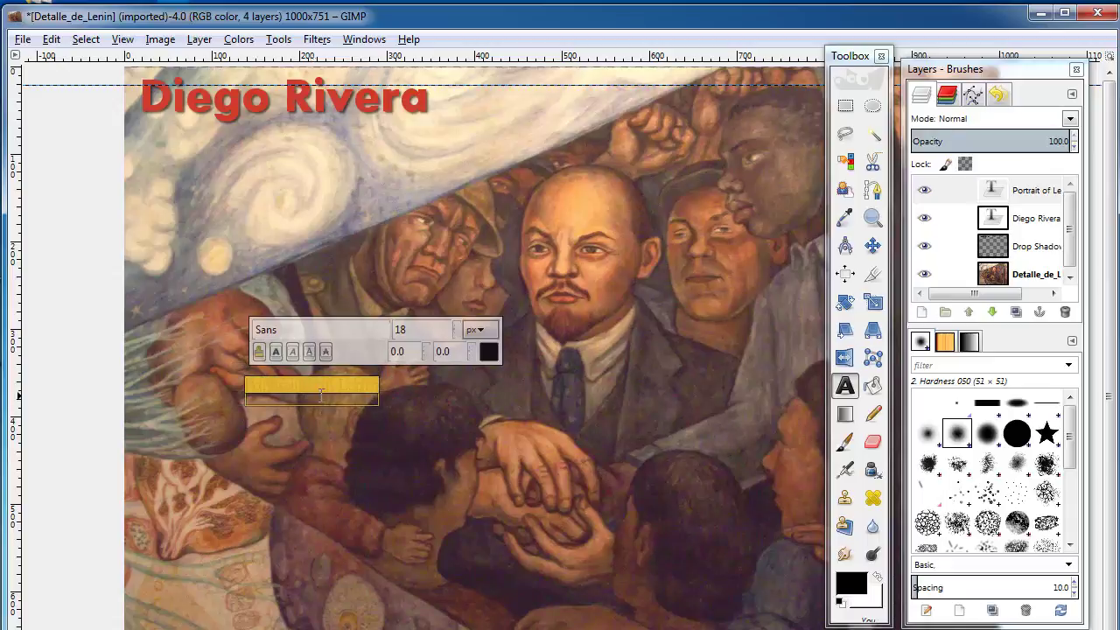
left_click(272, 329)
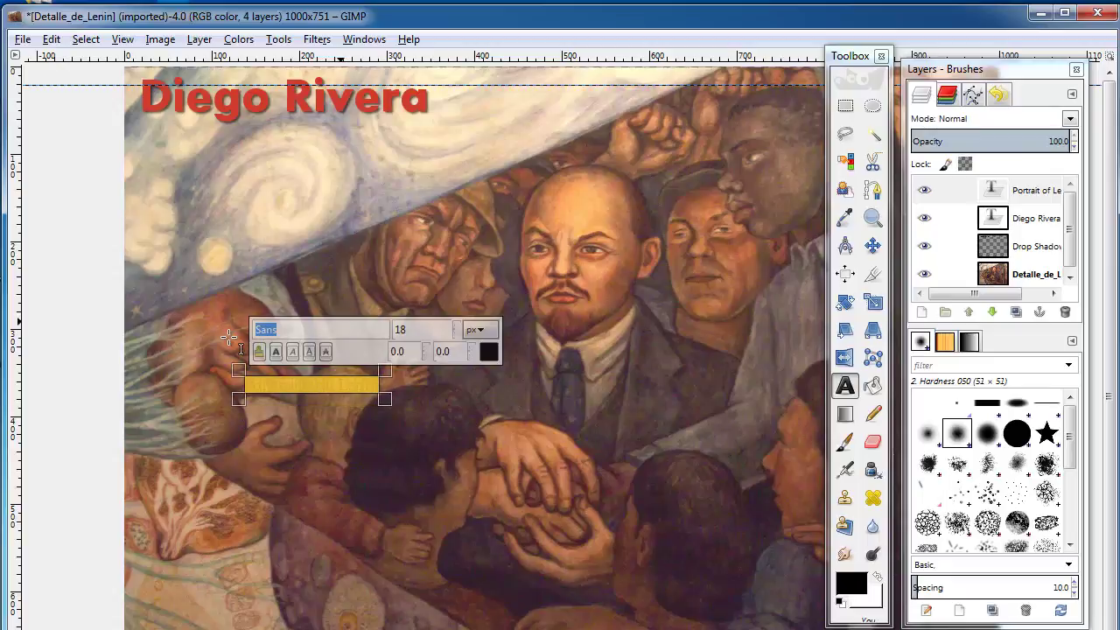
type("a")
scroll(371, 612, "down", 1)
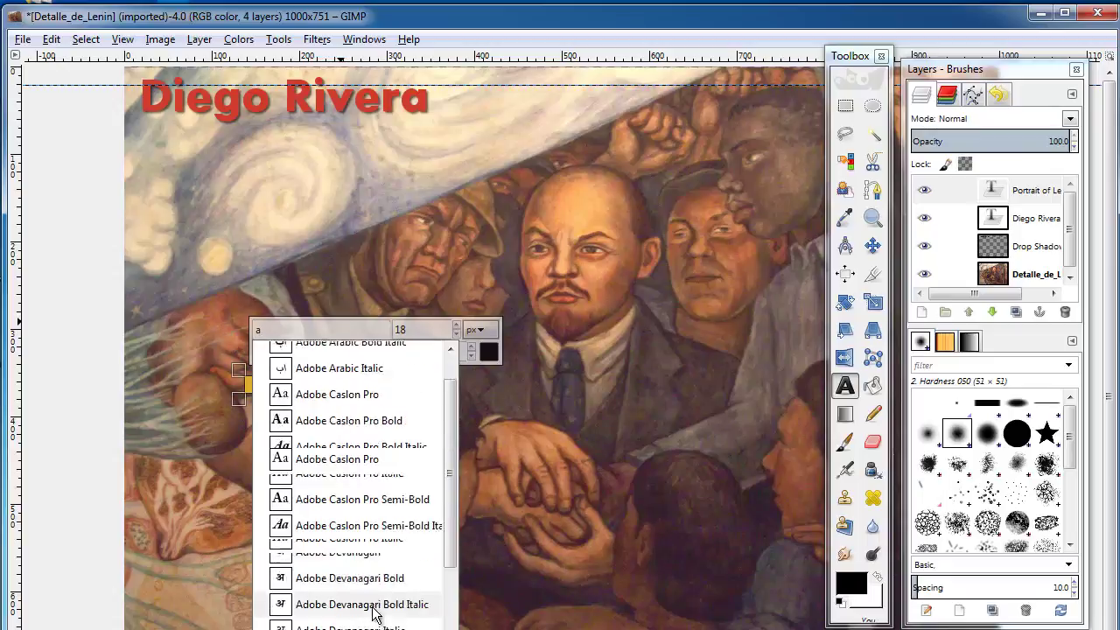
scroll(372, 612, "down", 10)
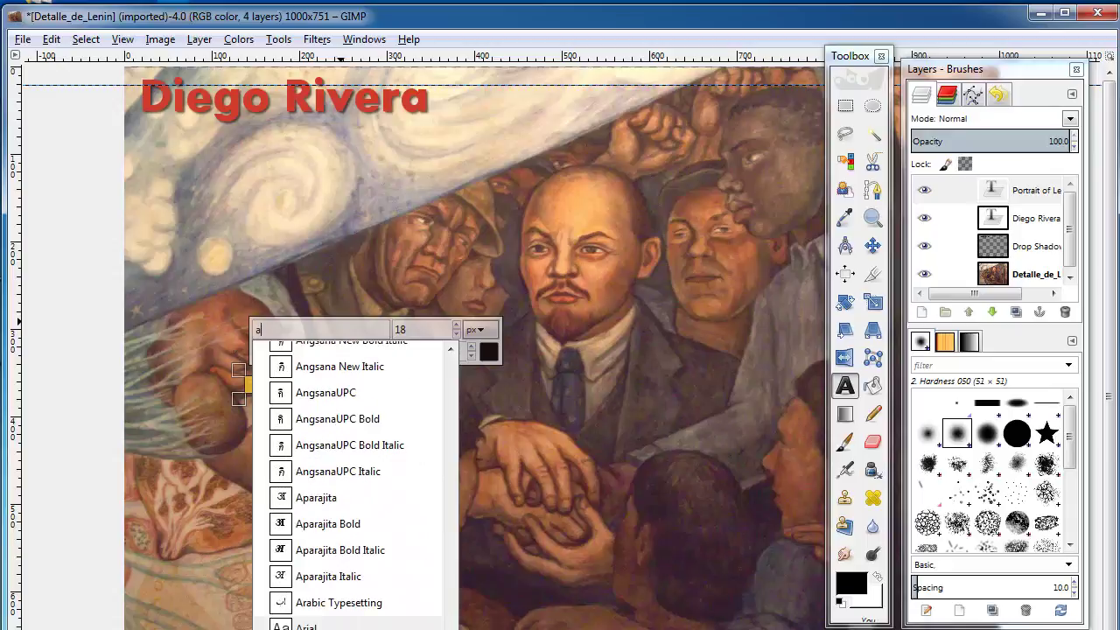
key("Escape")
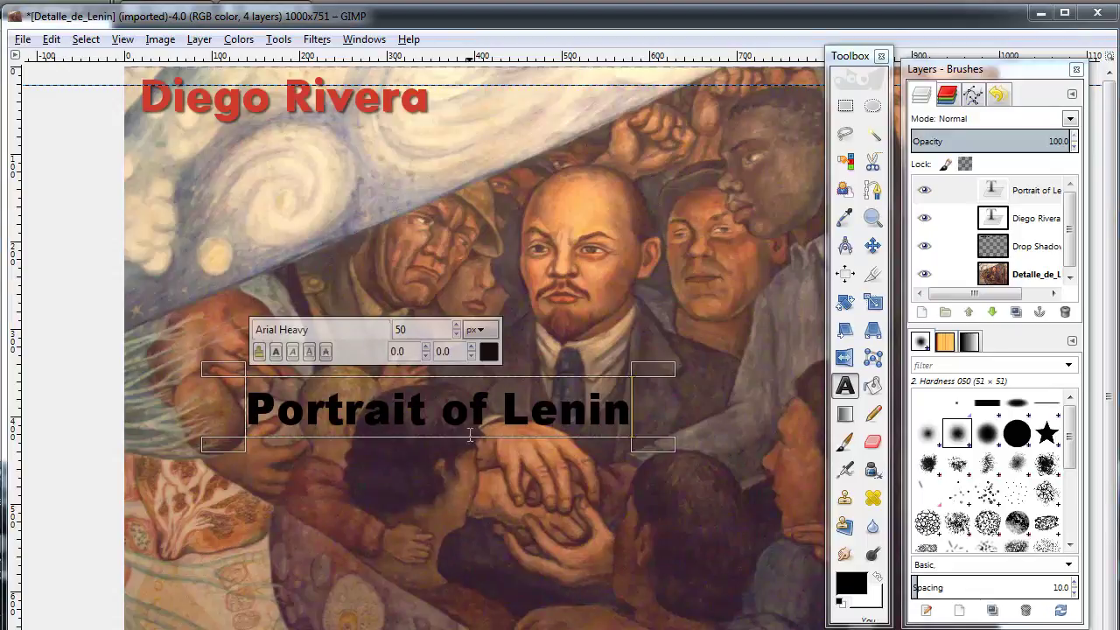
Recolour the whole 'Portrait of Lenin' caption pale beige (e8d4a3)
triple_click(450, 408)
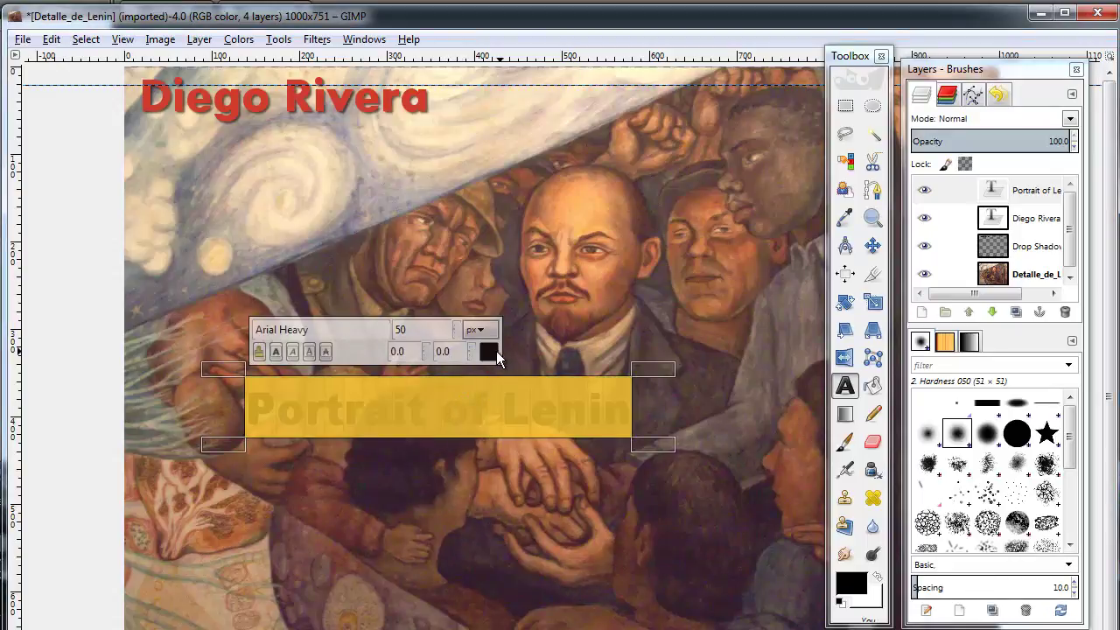
left_click(488, 351)
left_click_drag(67, 125, 727, 76)
left_click(709, 272)
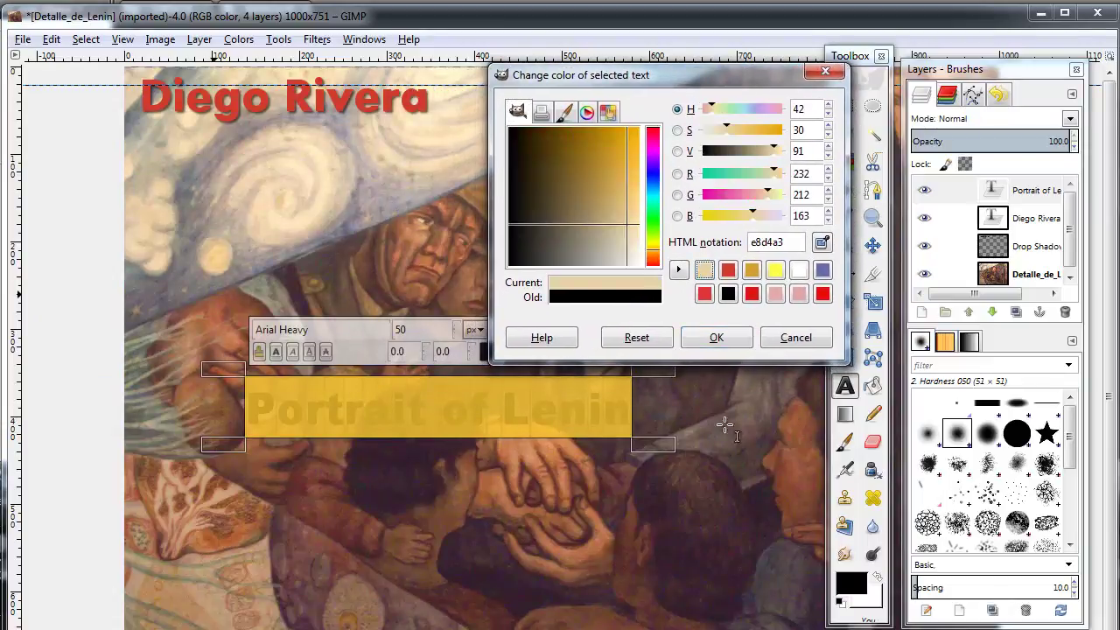
left_click(716, 340)
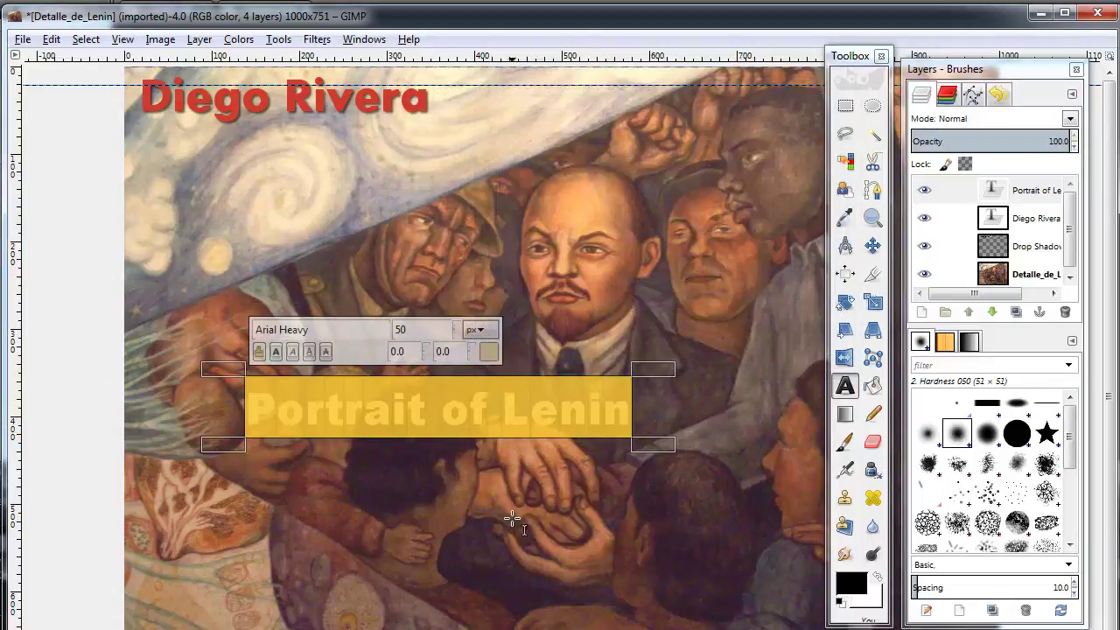
left_click(512, 518)
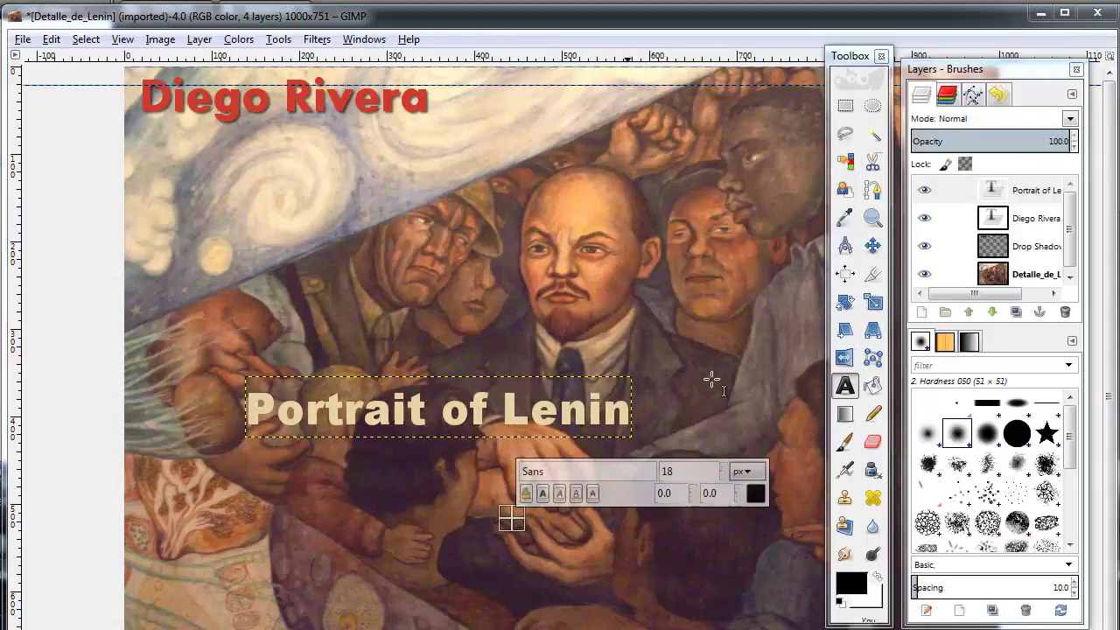
left_click(872, 246)
Nudge the beige caption down and right so it centres beneath Lenin's face
mouse_move(481, 412)
left_mouse_down()
mouse_move(544, 283)
mouse_move(523, 518)
mouse_move(539, 253)
mouse_move(482, 413)
left_mouse_up()
key("Up")
key("Up")
key("Up")
key("Up")
key("Up")
key("Up")
key("Up")
key("Up")
key("Up")
key("Up")
key("Up")
key("Up")
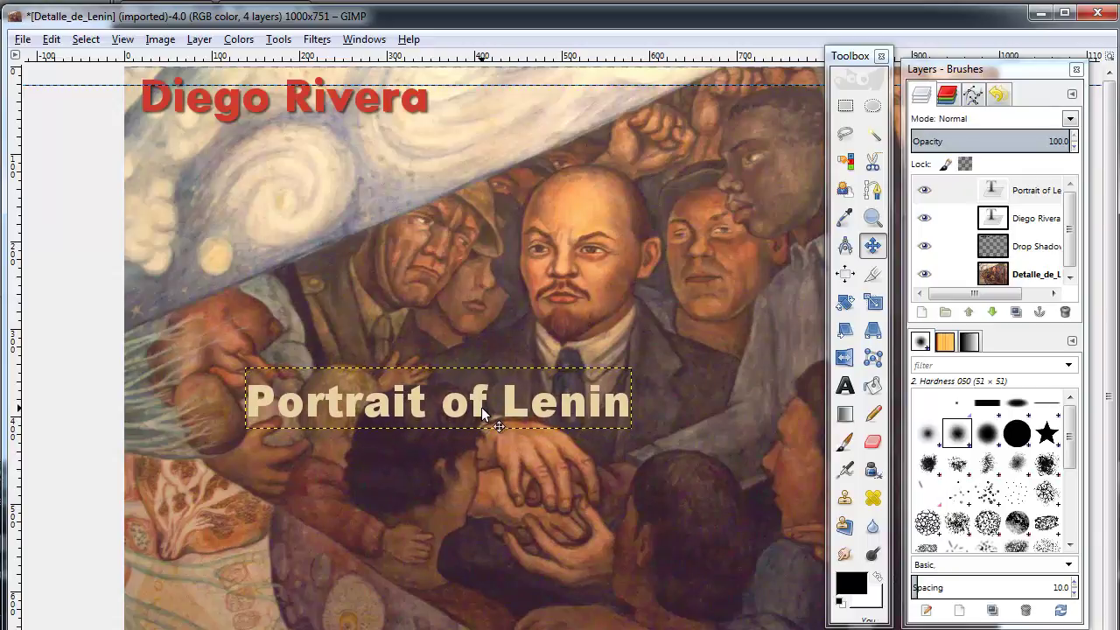
key("Down")
key("Down")
key("Down")
key("Down")
key("Down")
key("Down")
key("Down")
key("Down")
key("Down")
key("Down")
key("Down")
key("Down")
key("Down")
key("Down")
key("Down")
key("Down")
key("Down")
key("Down")
key("Down")
key("Down")
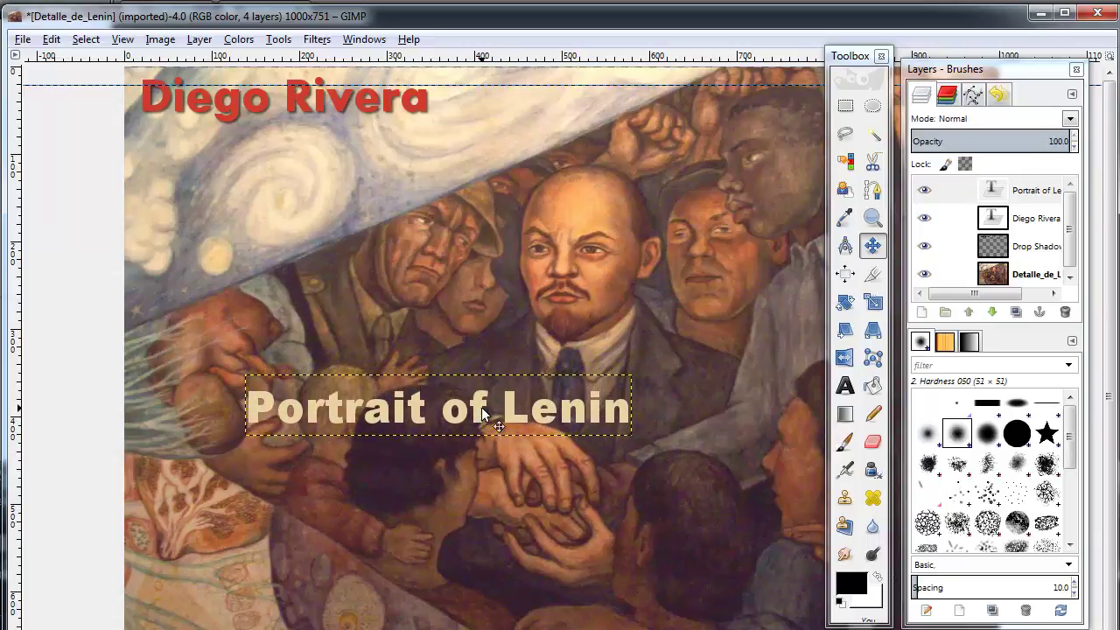
key("Right")
key("Right")
key("Right")
key("Right")
key("Right")
key("Right")
key("Right")
key("Right")
key("Right")
key("Right")
key("Right")
key("Right")
key("Right")
key("Right")
key("Right")
key("Right")
key("Right")
key("Right")
key("Right")
key("Right")
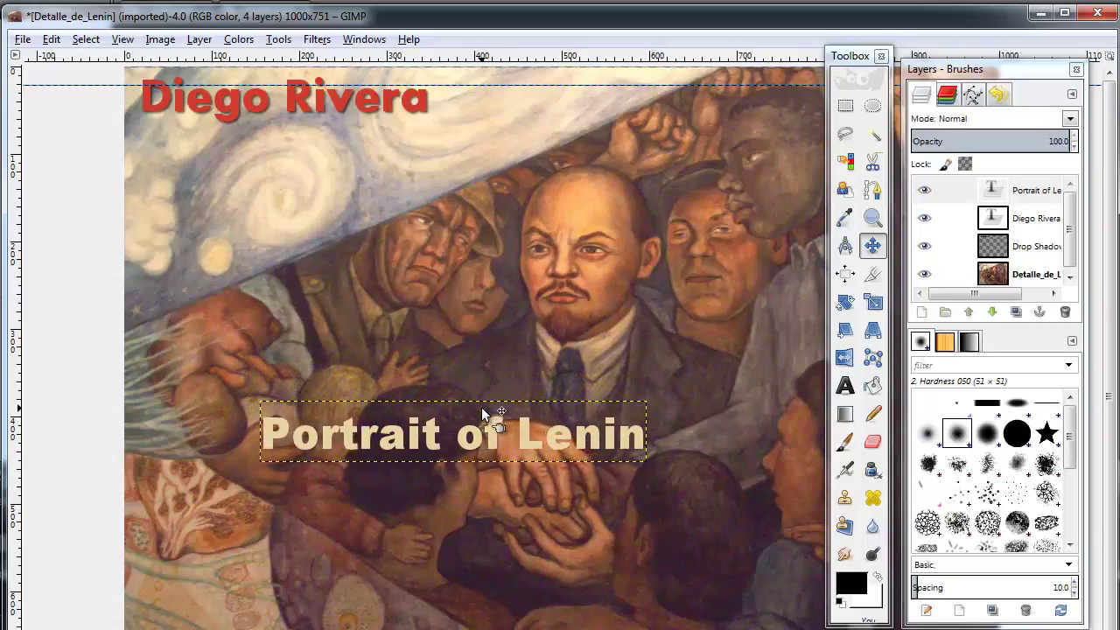
key("Right")
key("Right")
key("Right")
key("Right")
key("Right")
key("Right")
key("Right")
key("Right")
key("Right")
key("Right")
key("Right")
key("Right")
key("Right")
key("Right")
key("Right")
key("Right")
key("Right")
key("Right")
key("Right")
key("Right")
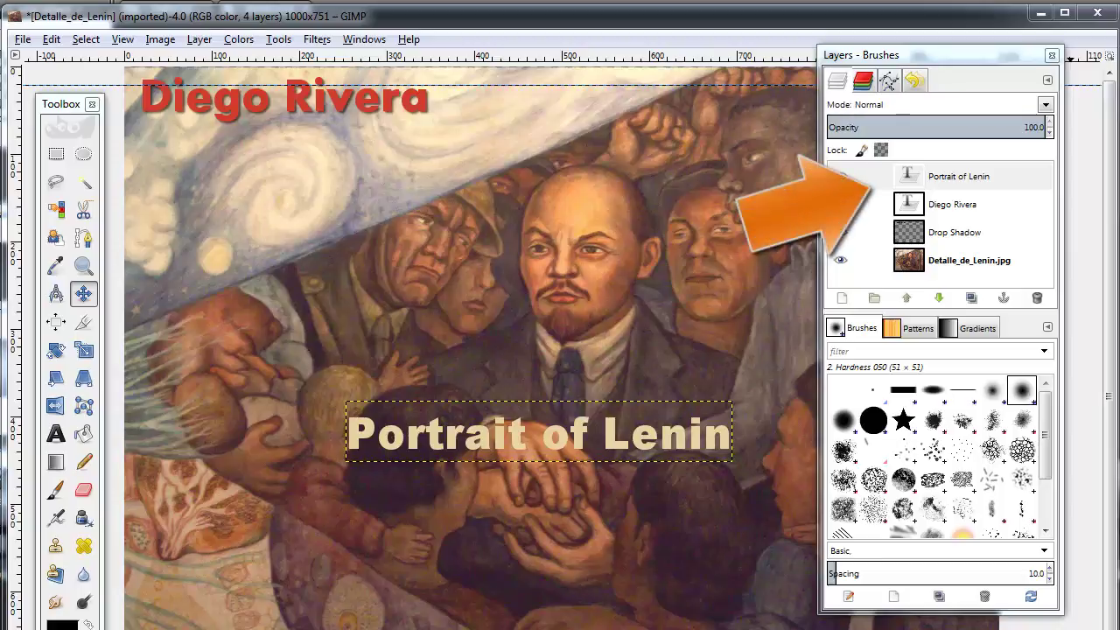
Change the caption's colour from beige to a pale pink from the recent colours
left_click(58, 435)
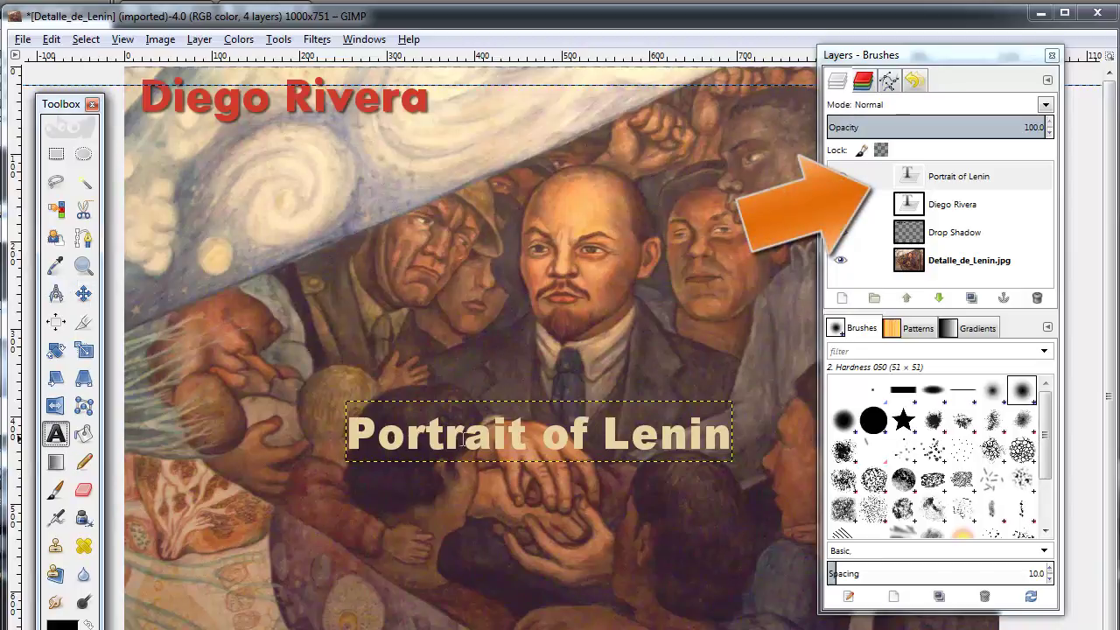
triple_click(509, 432)
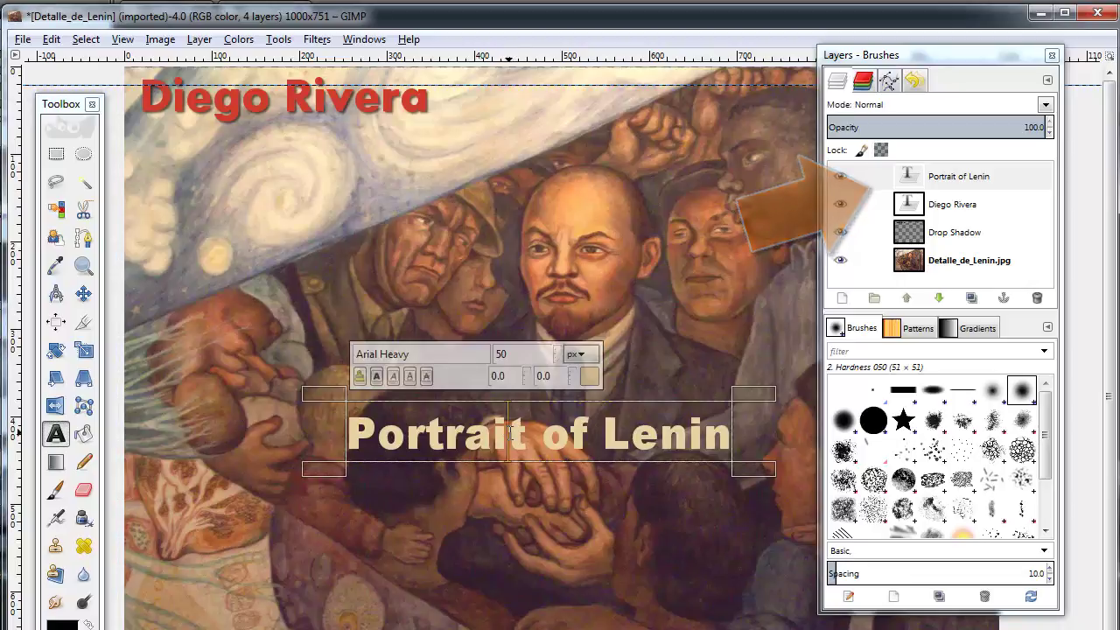
left_click(589, 375)
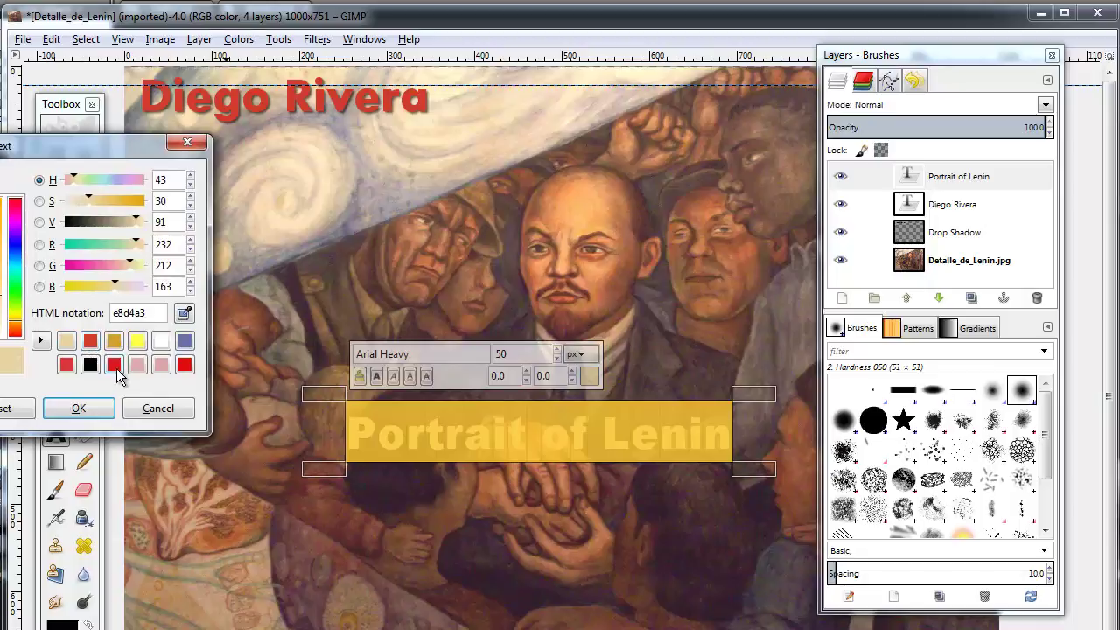
left_click(138, 365)
left_click(100, 408)
left_click(490, 611)
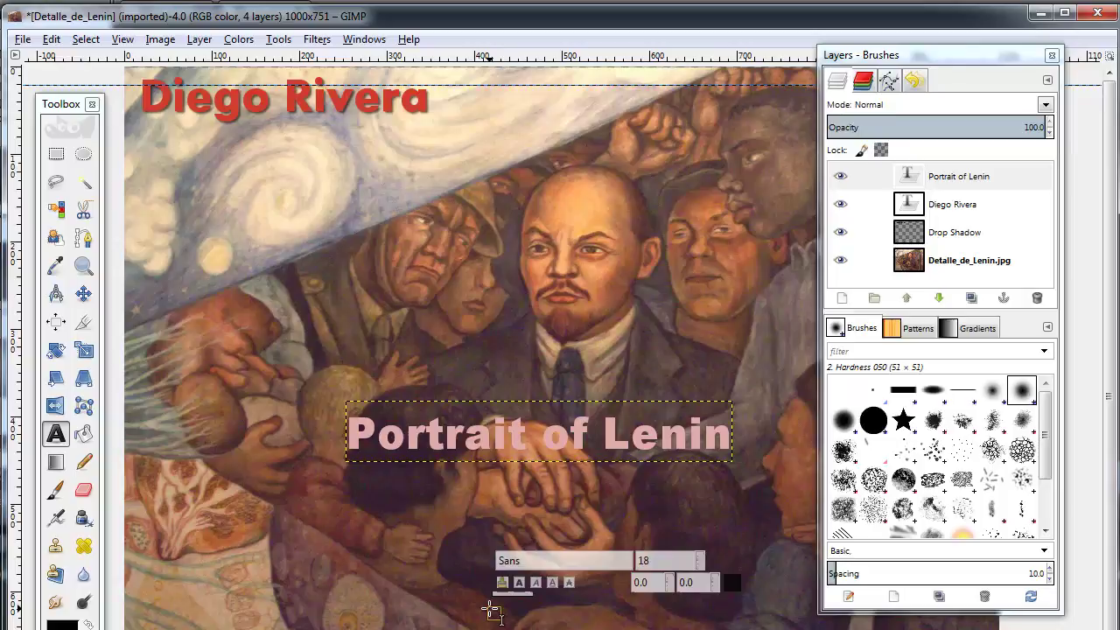
triple_click(593, 442)
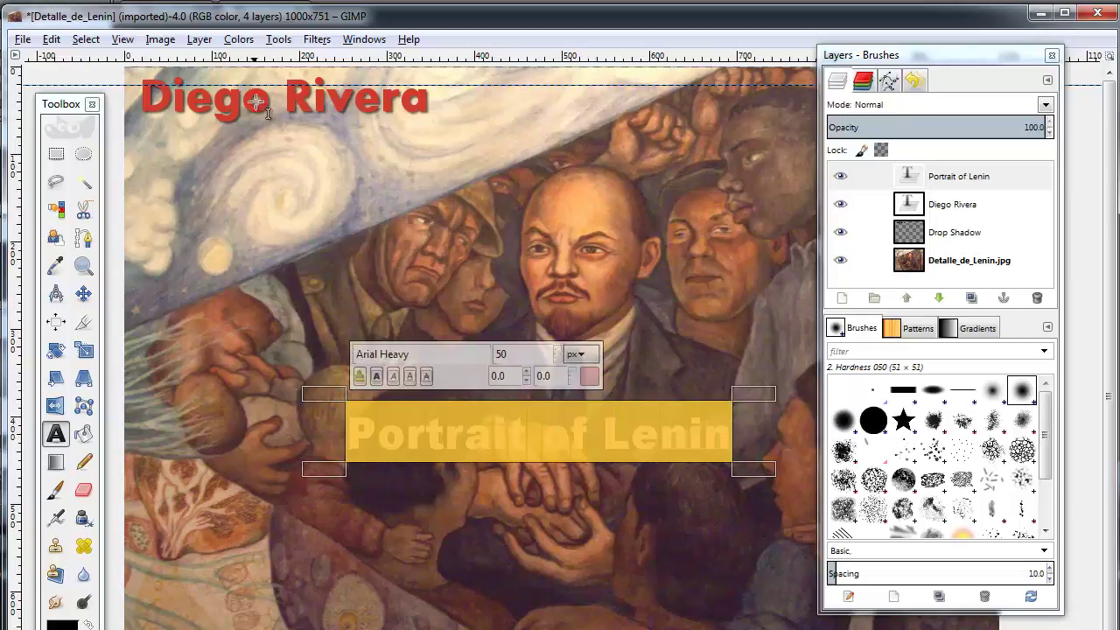
Shift the caption's midtones toward magenta and yellow with Color Balance
left_click(252, 40)
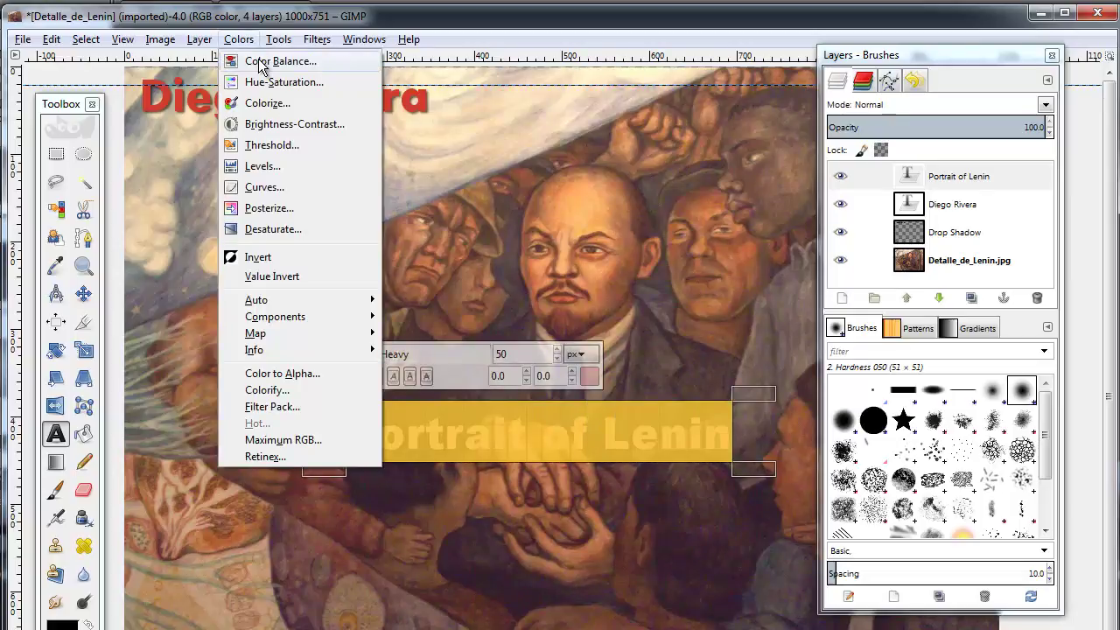
left_click(260, 63)
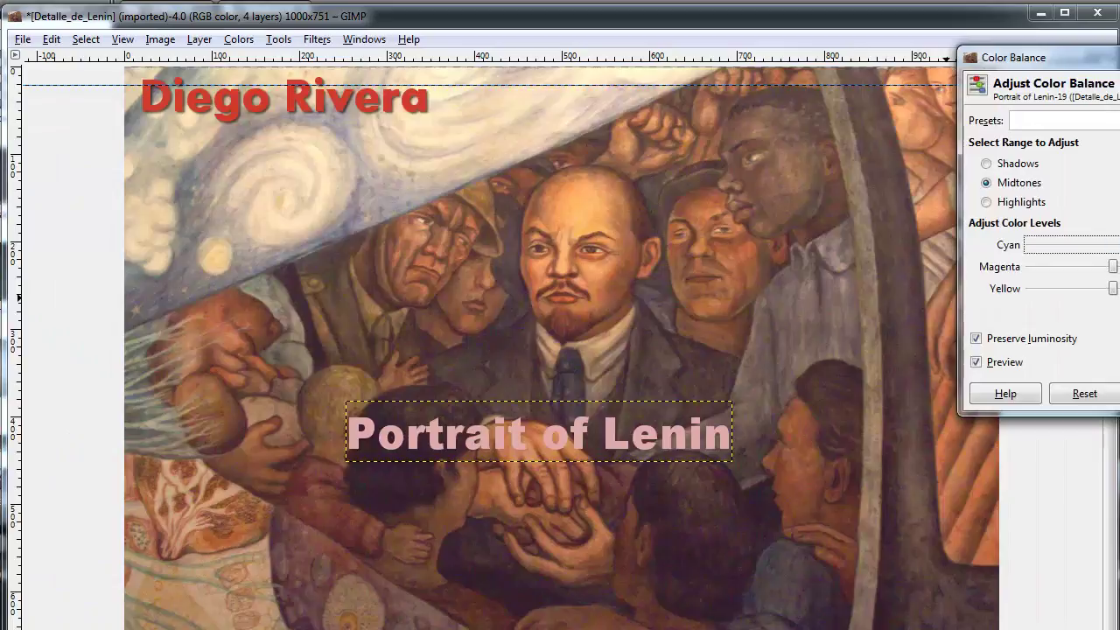
left_click_drag(1113, 266, 1057, 266)
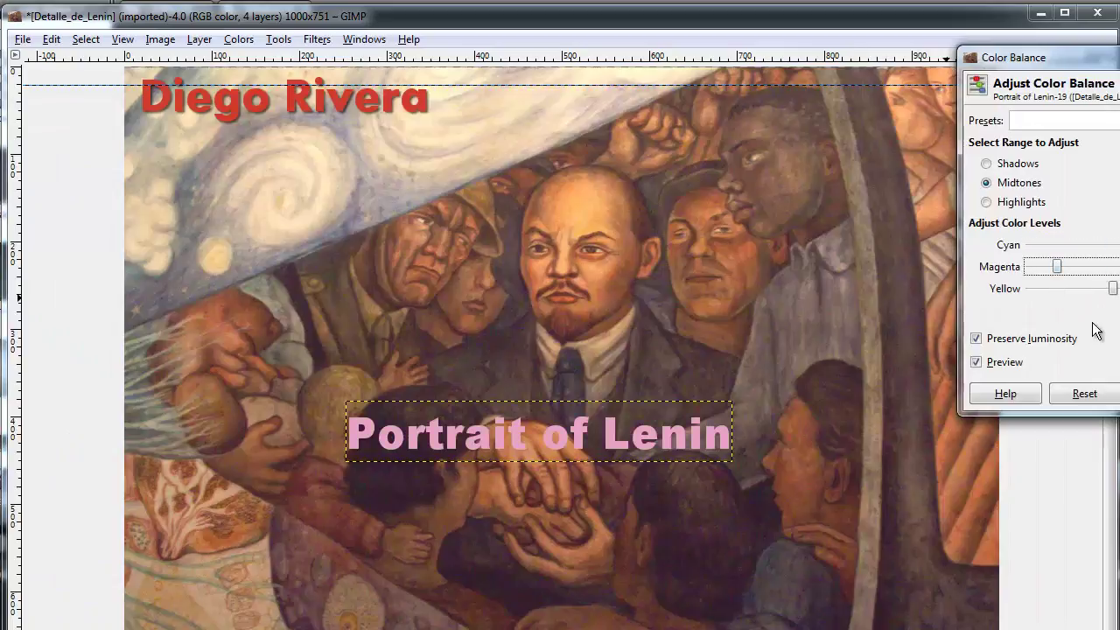
left_click_drag(1113, 289, 1061, 289)
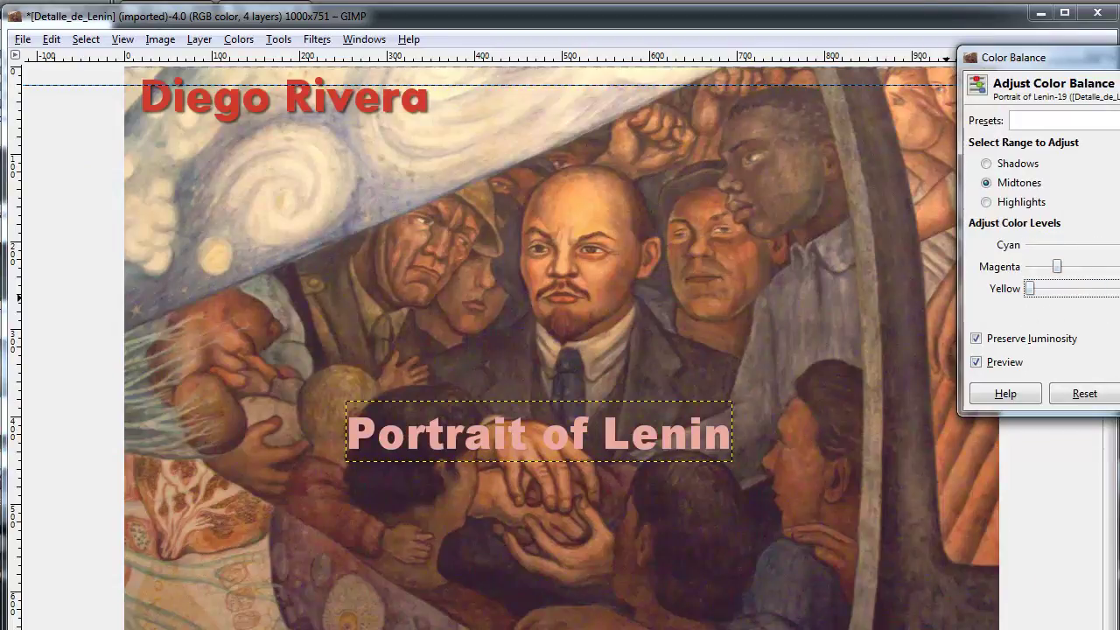
key("Tab")
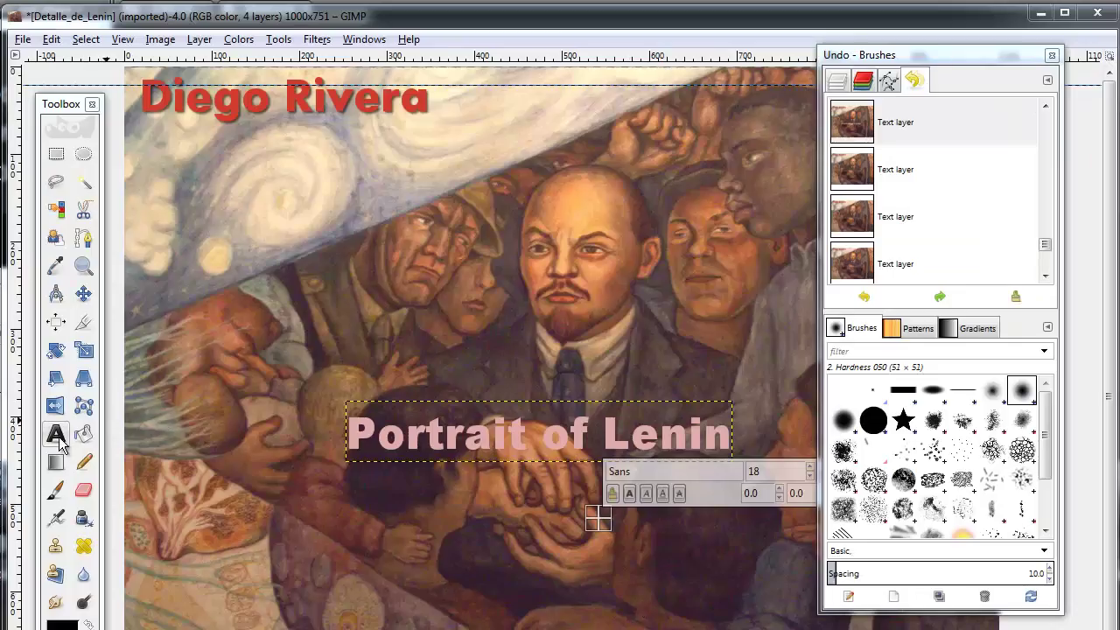
left_click(58, 434)
left_click(350, 433)
Set the whole 'Portrait of Lenin' caption to the Garamond font
left_click_drag(350, 433, 732, 433)
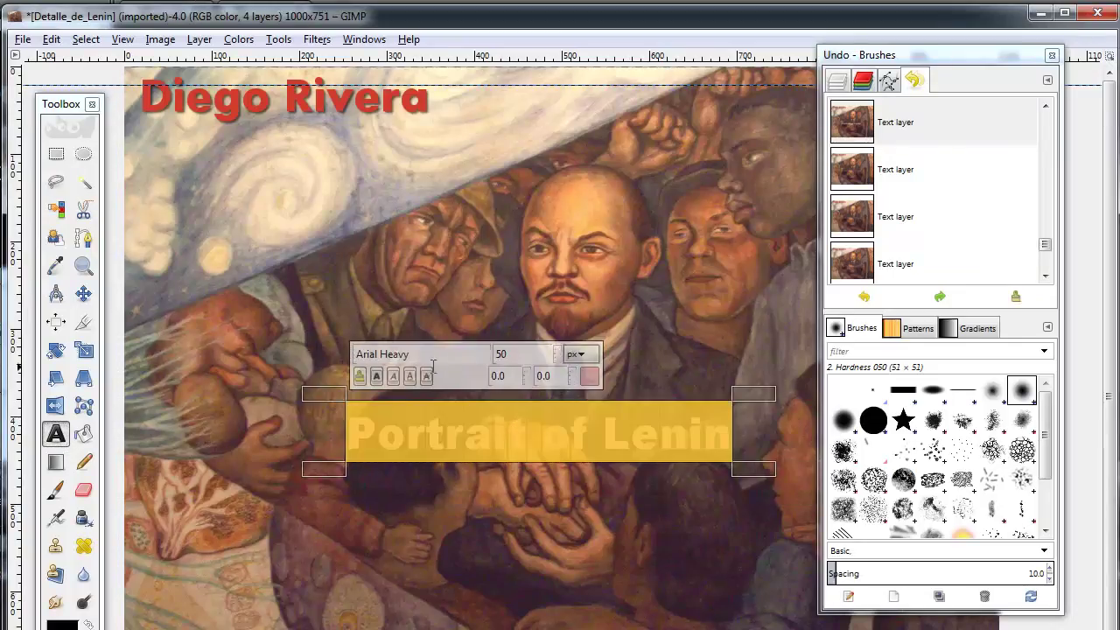
left_click_drag(468, 353, 284, 352)
type("G")
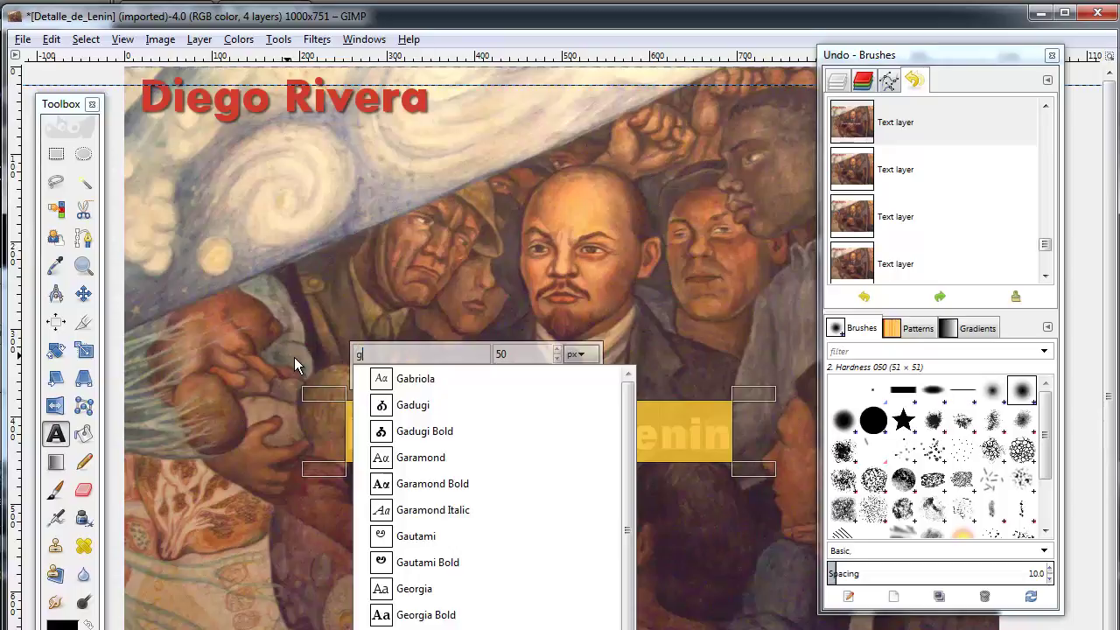
left_click(451, 459)
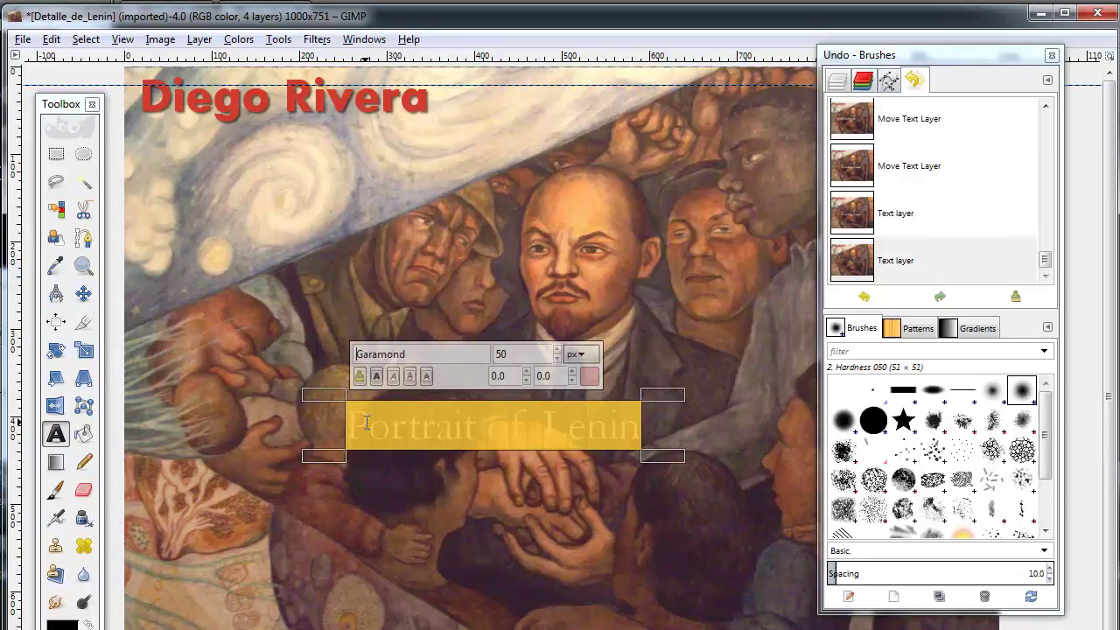
Make the initial P yellow Old English Text MT at size 74
left_click_drag(371, 427, 350, 426)
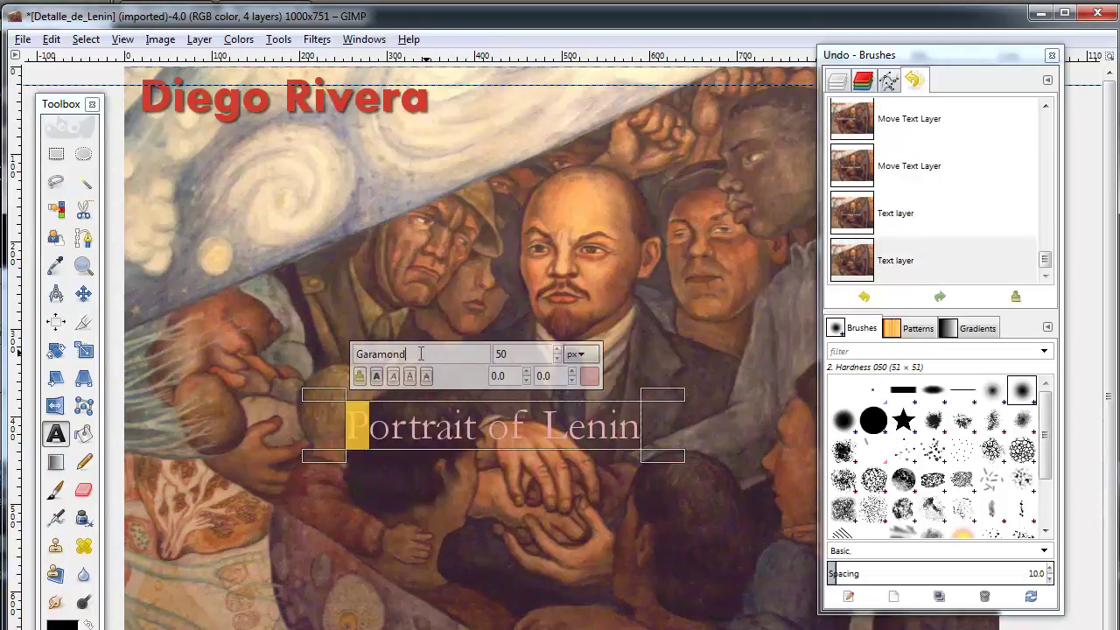
left_click_drag(421, 354, 298, 353)
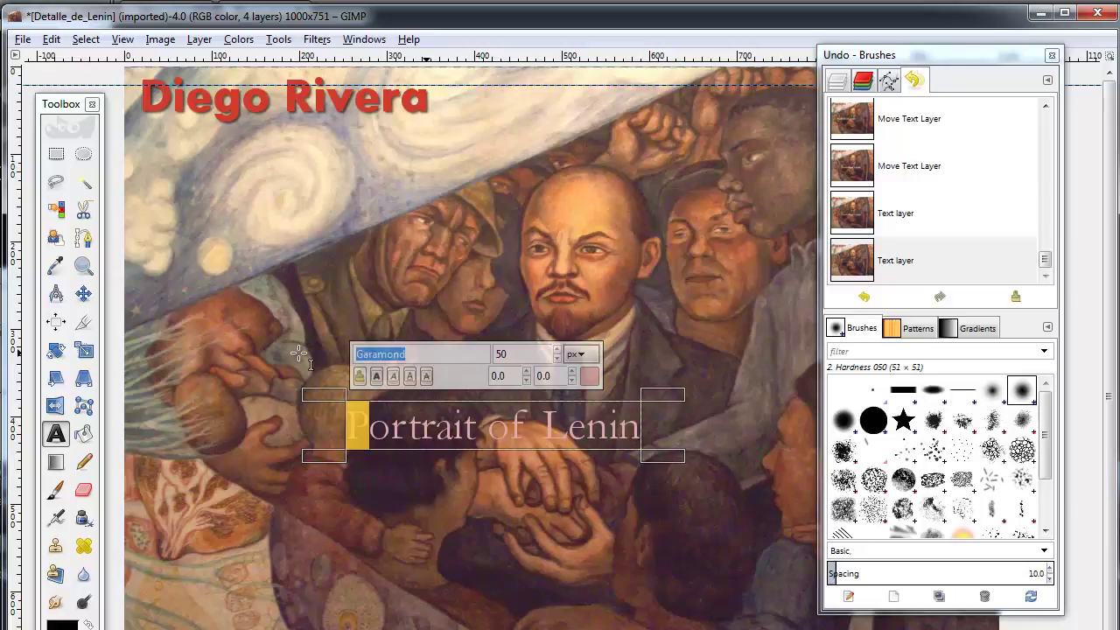
type("O")
left_click(423, 429)
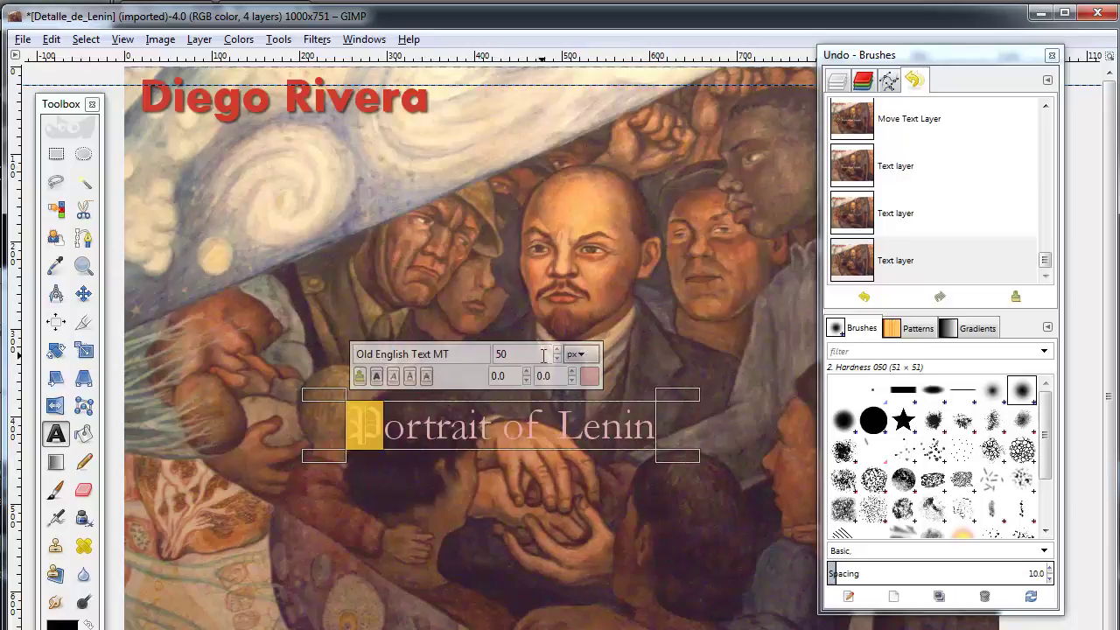
scroll(558, 353, "up", 20)
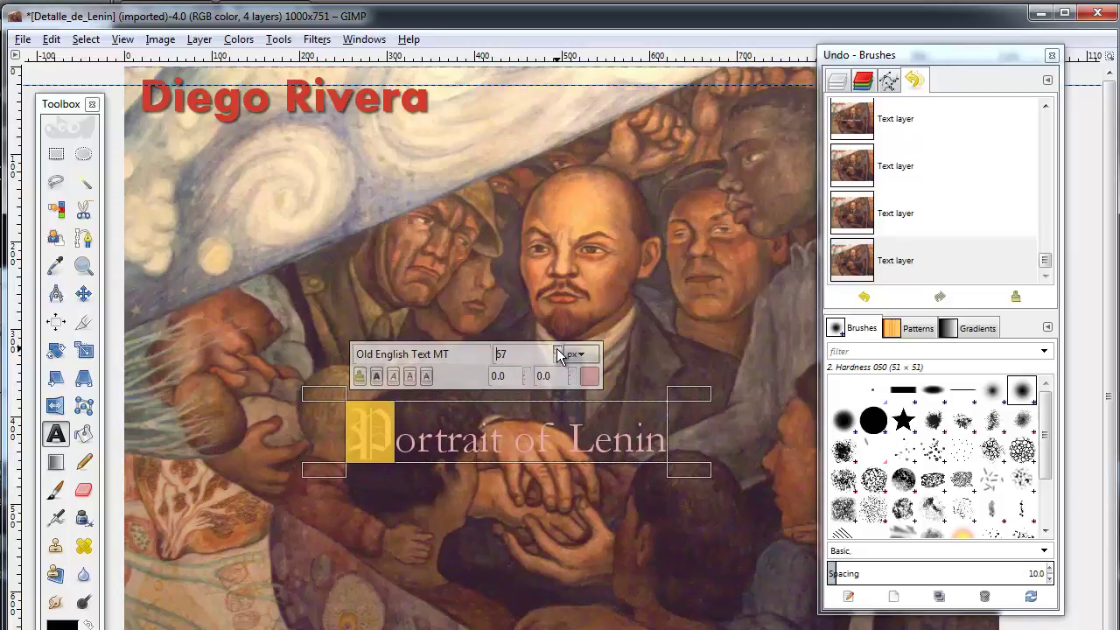
scroll(559, 353, "up", 1)
left_click(589, 375)
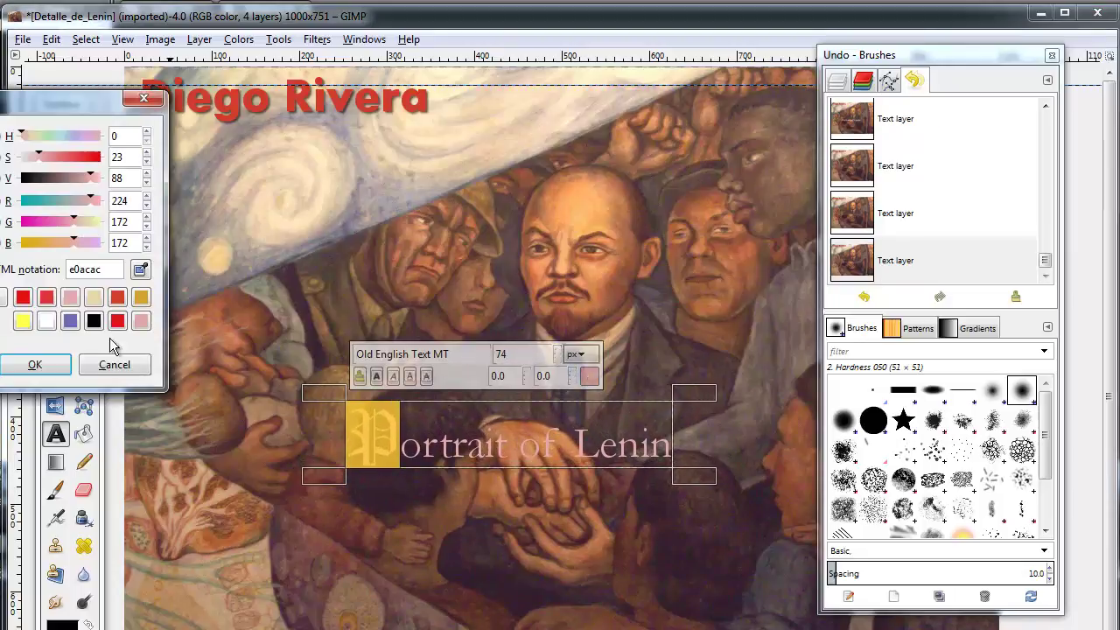
left_click(23, 321)
left_click(35, 365)
left_click(516, 627)
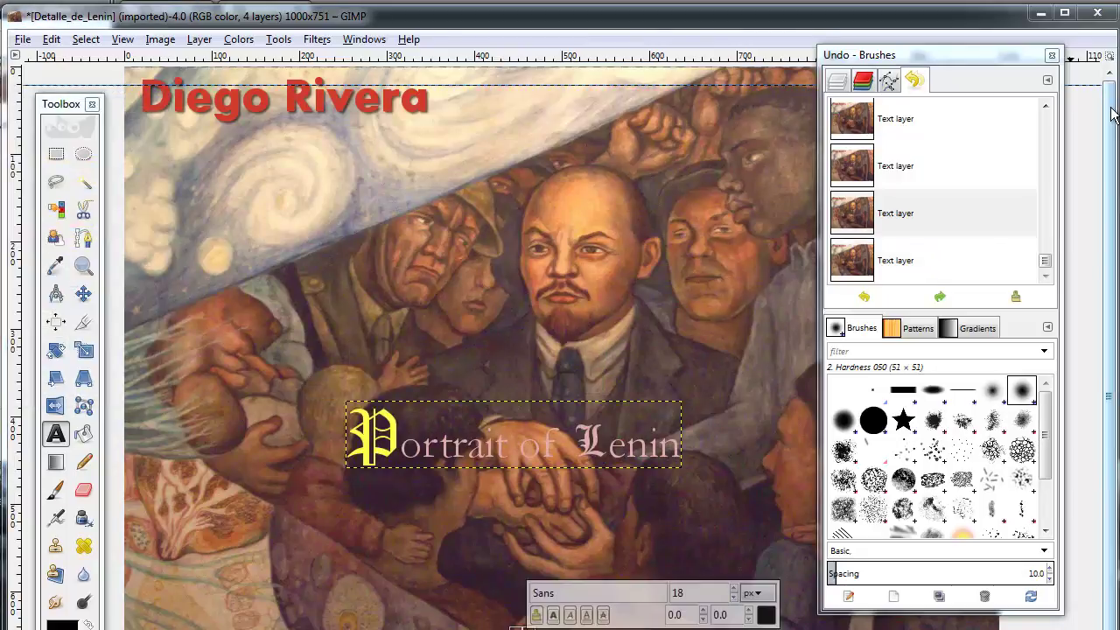
Show the grid over the mural to check alignment, then hide it again
left_click(123, 43)
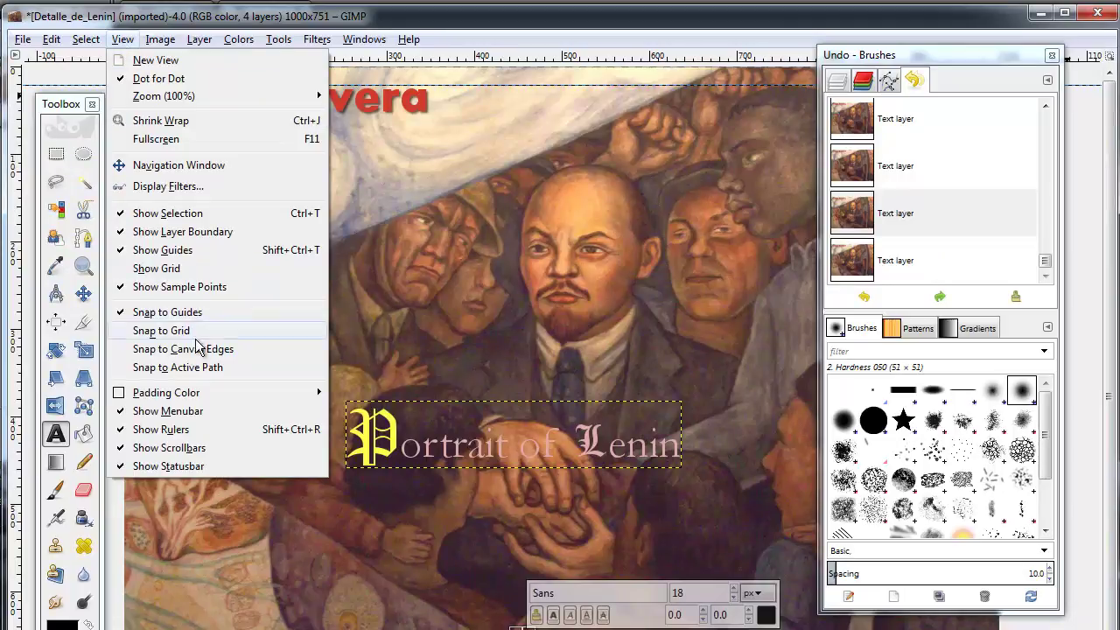
left_click(159, 268)
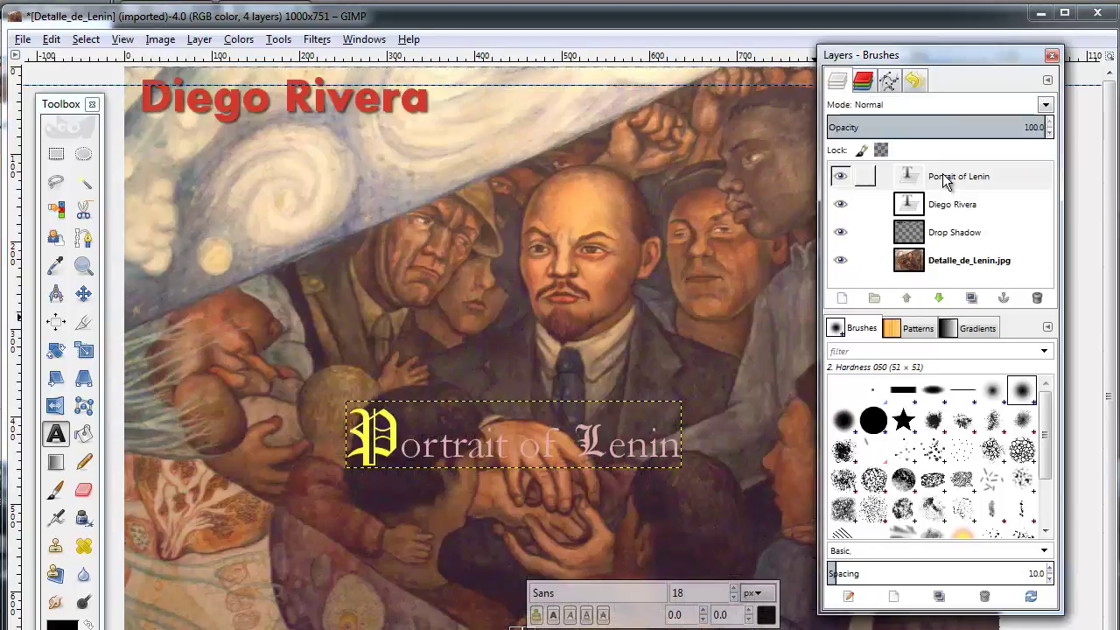
left_click(942, 175)
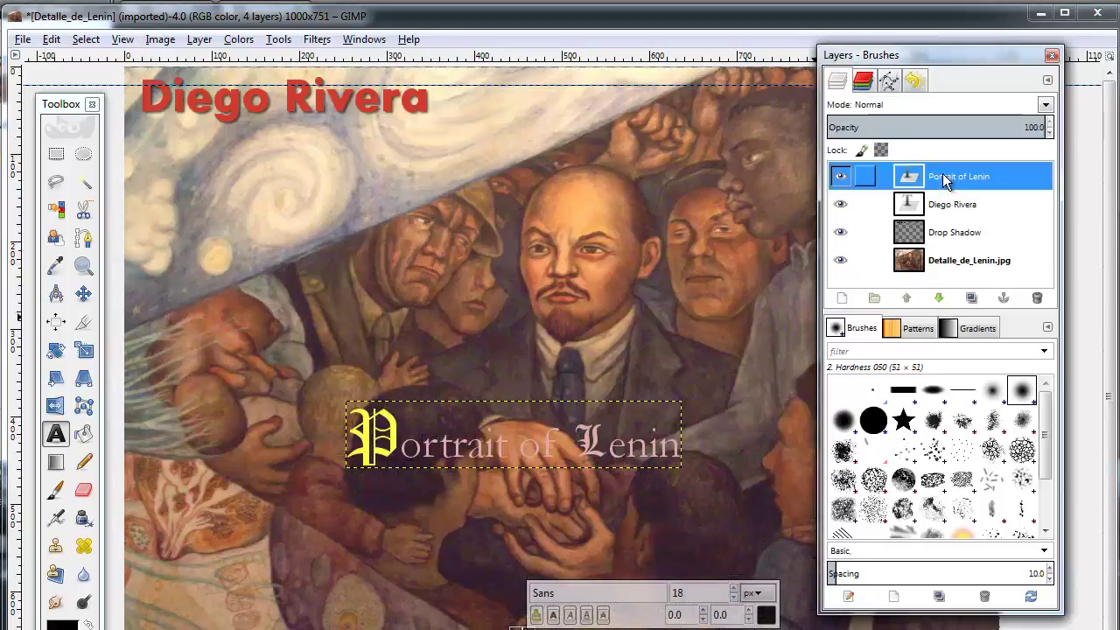
Add a dark red drop shadow to the caption with offset 3, 3 and blur 2
left_click(317, 40)
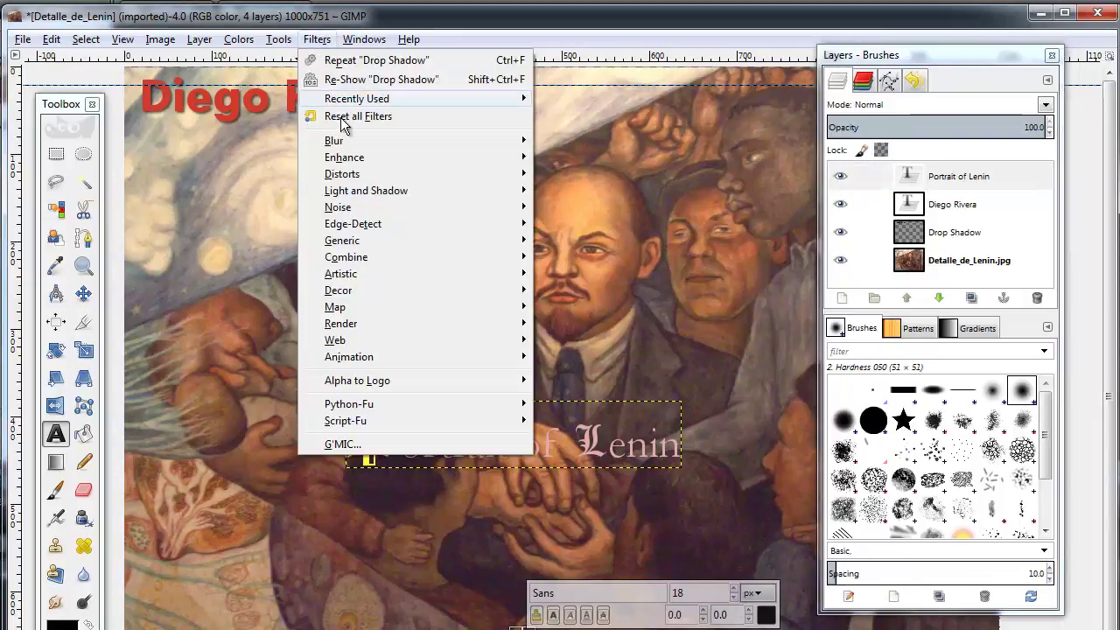
mouse_move(382, 191)
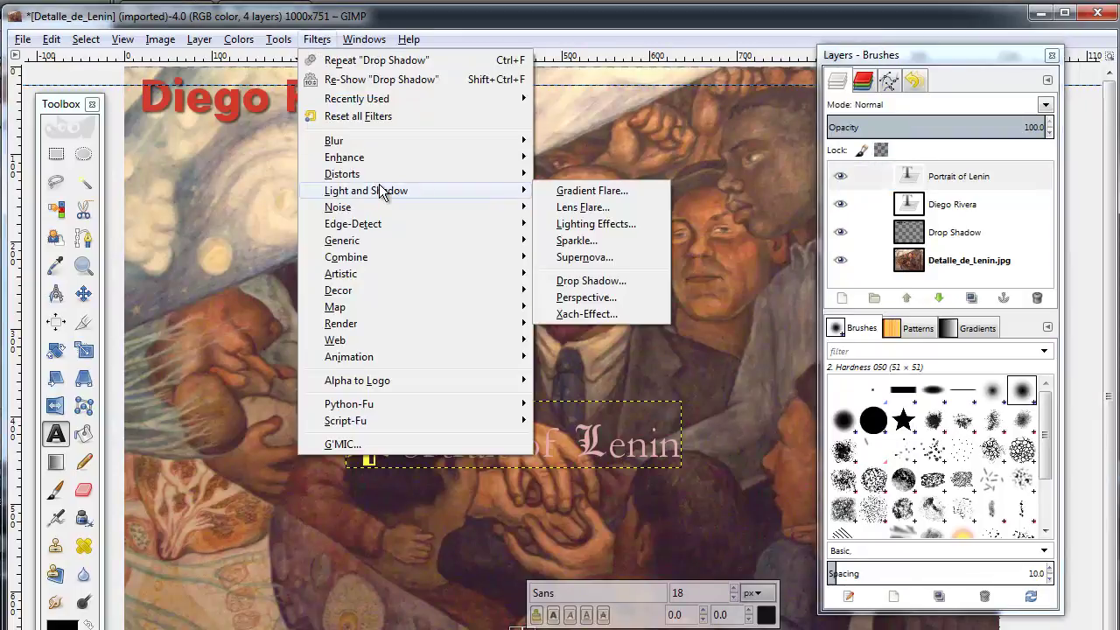
left_click(640, 282)
left_click(477, 342)
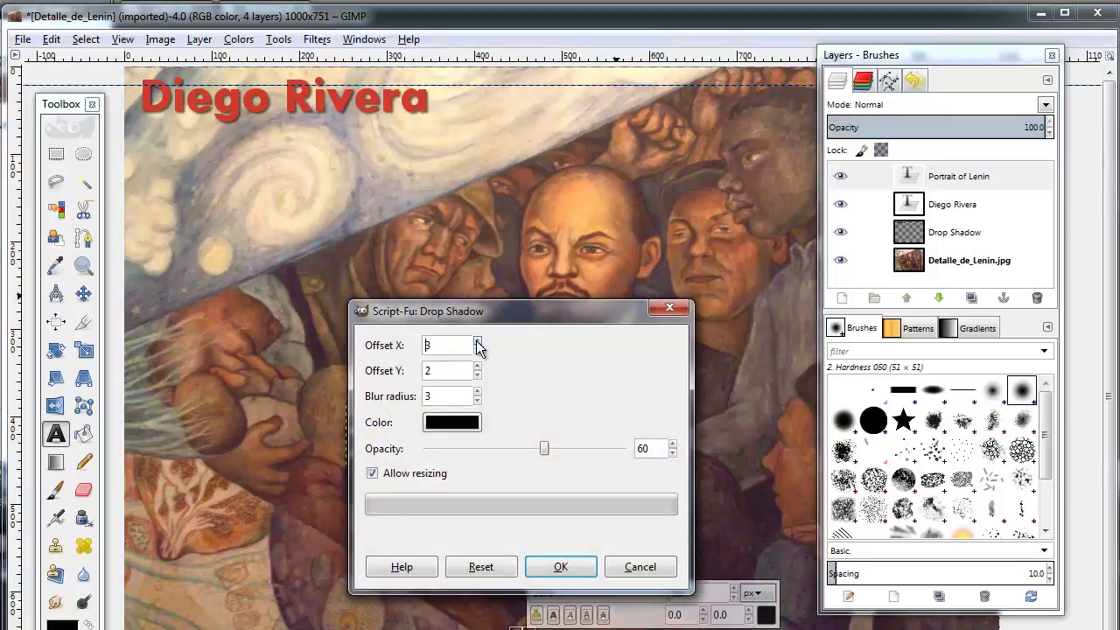
left_click(478, 401)
left_click(442, 422)
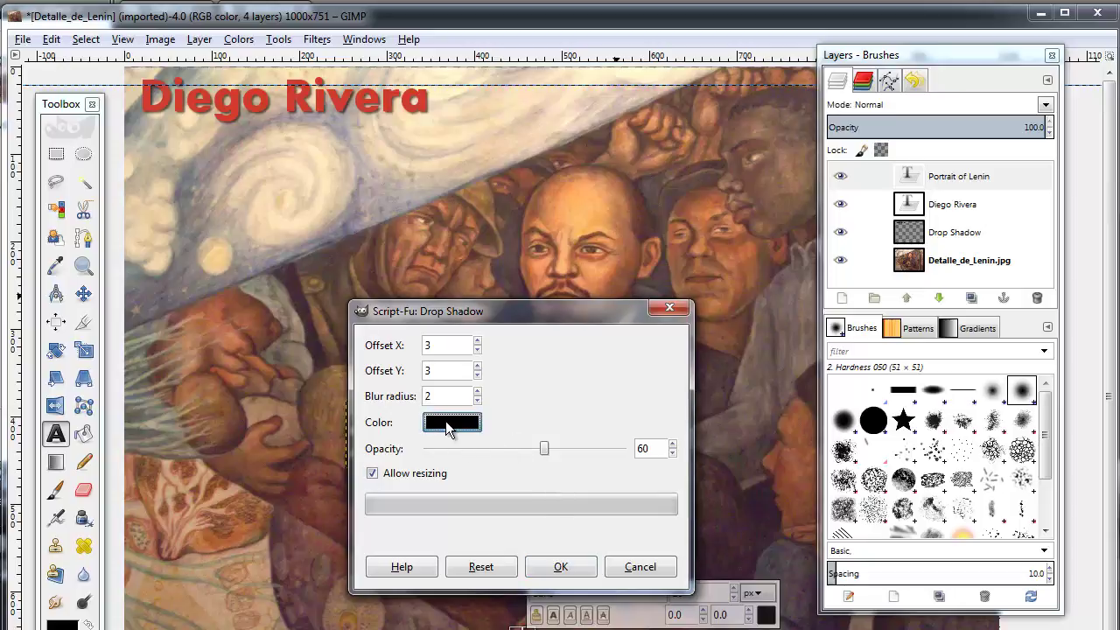
left_click(225, 413)
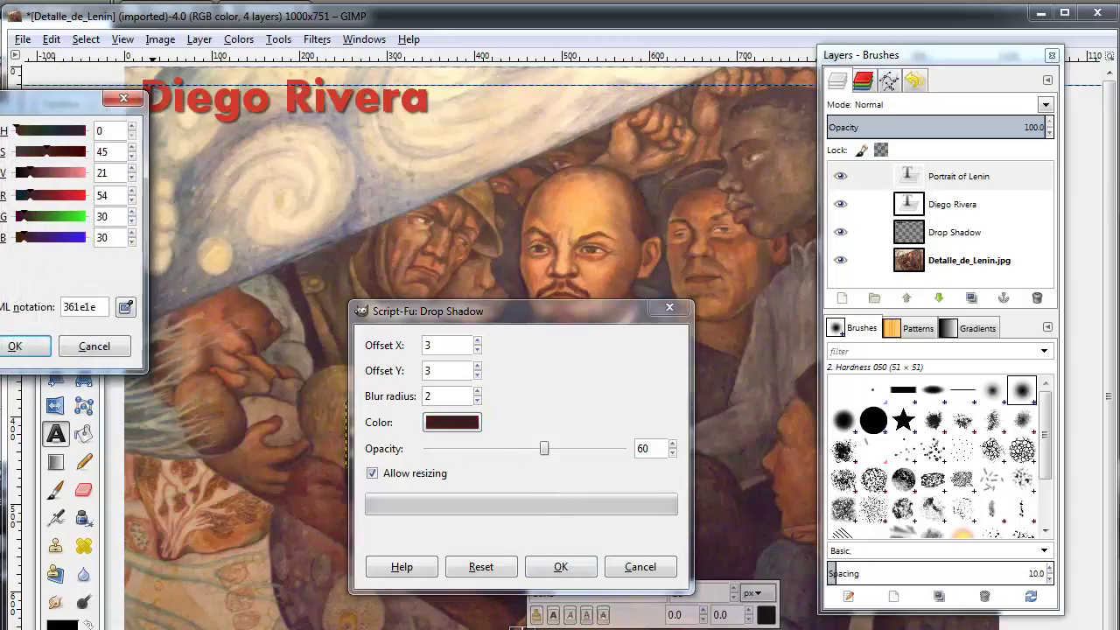
key("Return")
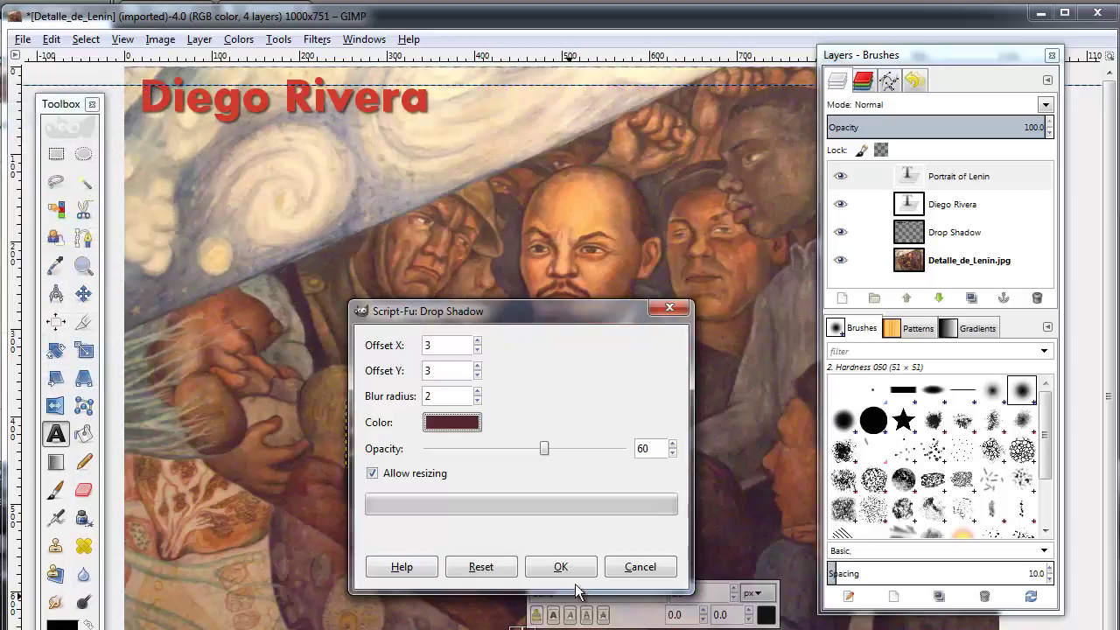
left_click(561, 567)
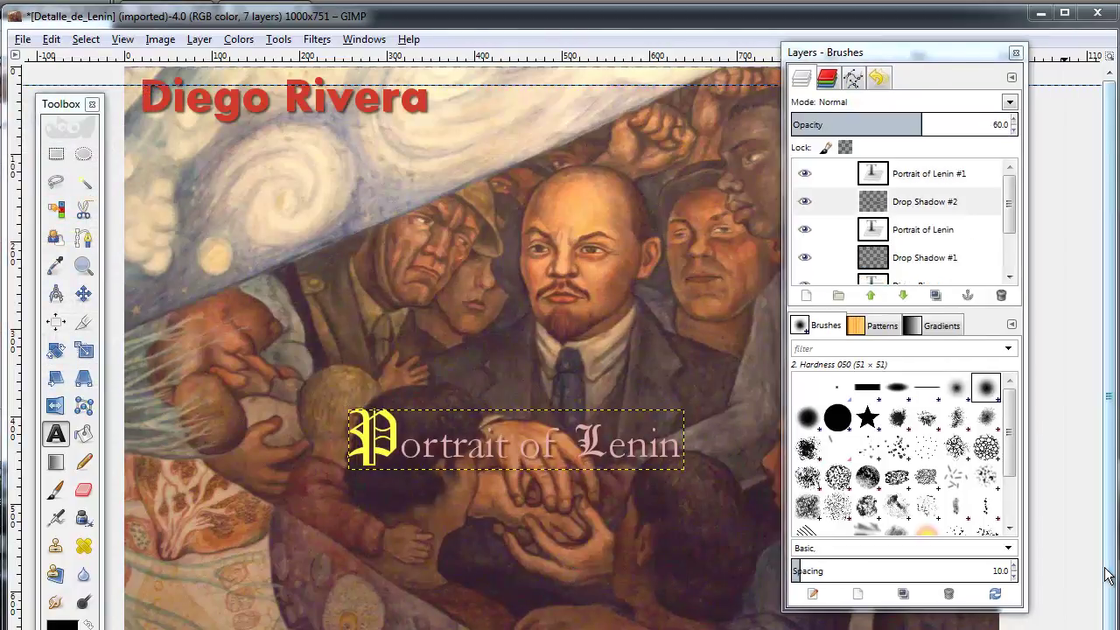
Apply Merge Down to the Portrait of Lenin layer in the Layers panel
left_click(916, 233)
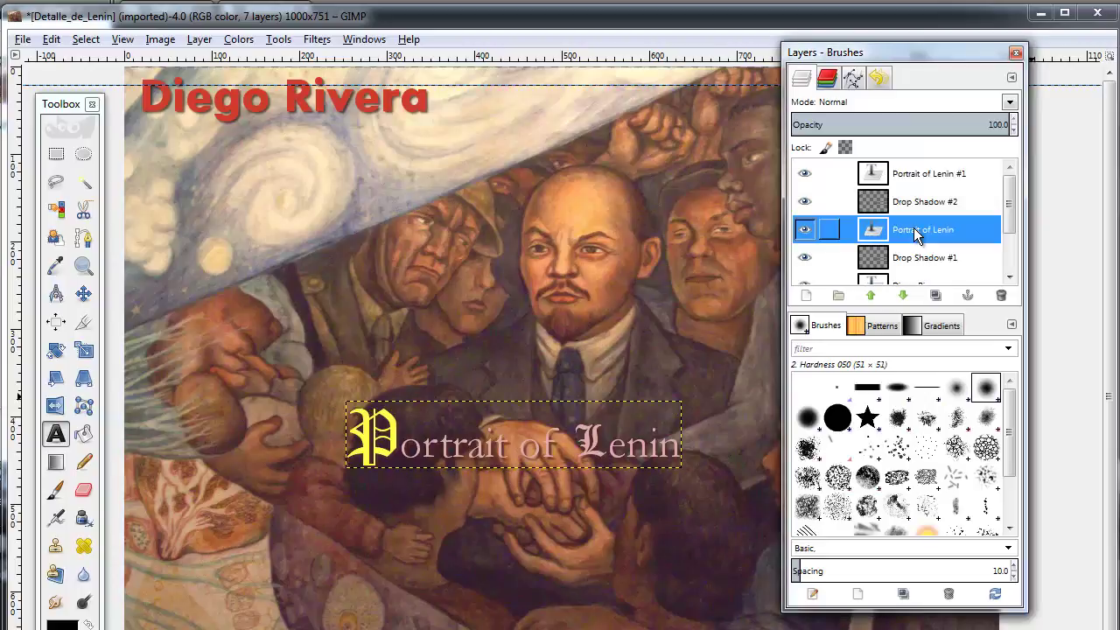
right_click(916, 235)
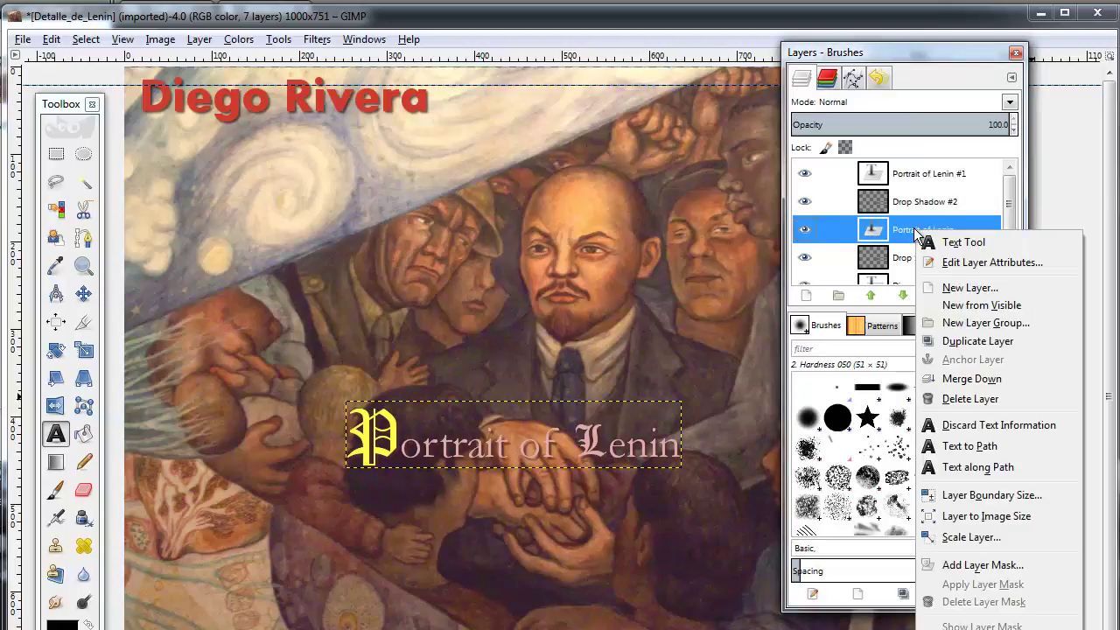
left_click(984, 378)
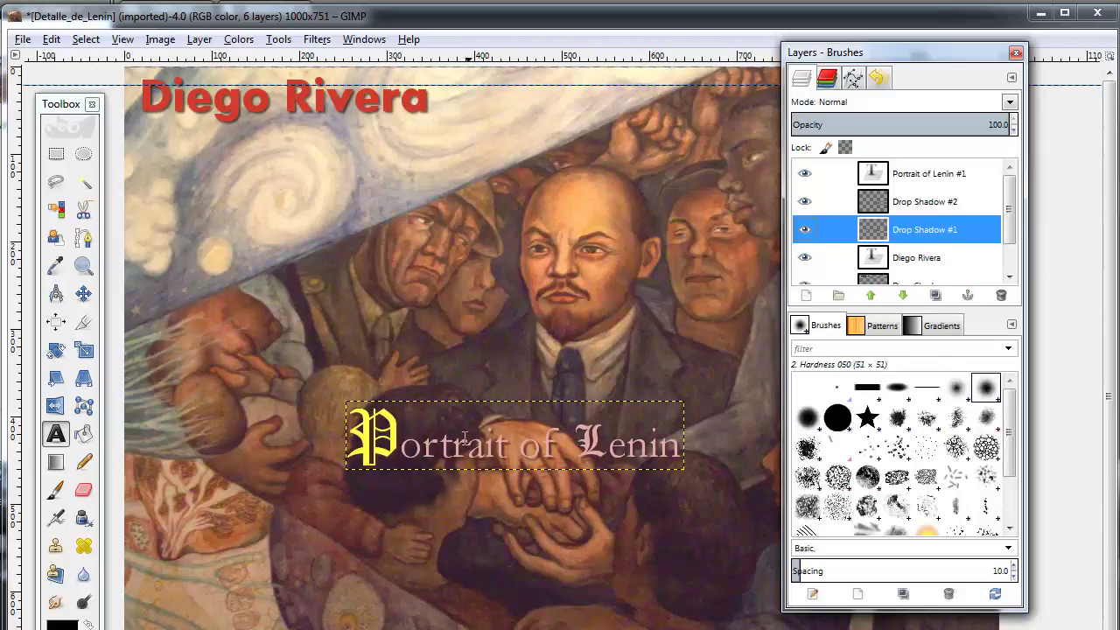
Shift the caption copy down and left to the mural's lower left, hiding 'Portrait of Lenin #1' and 'Drop Shadow #2'
left_click(83, 294)
left_click_drag(584, 427, 584, 444)
key("Down")
key("Down")
key("Down")
key("Down")
key("Down")
key("Down")
key("Down")
key("Down")
key("Down")
key("Down")
key("Down")
key("Down")
key("Down")
key("Down")
key("Down")
key("Down")
key("Down")
key("Down")
key("Down")
key("Down")
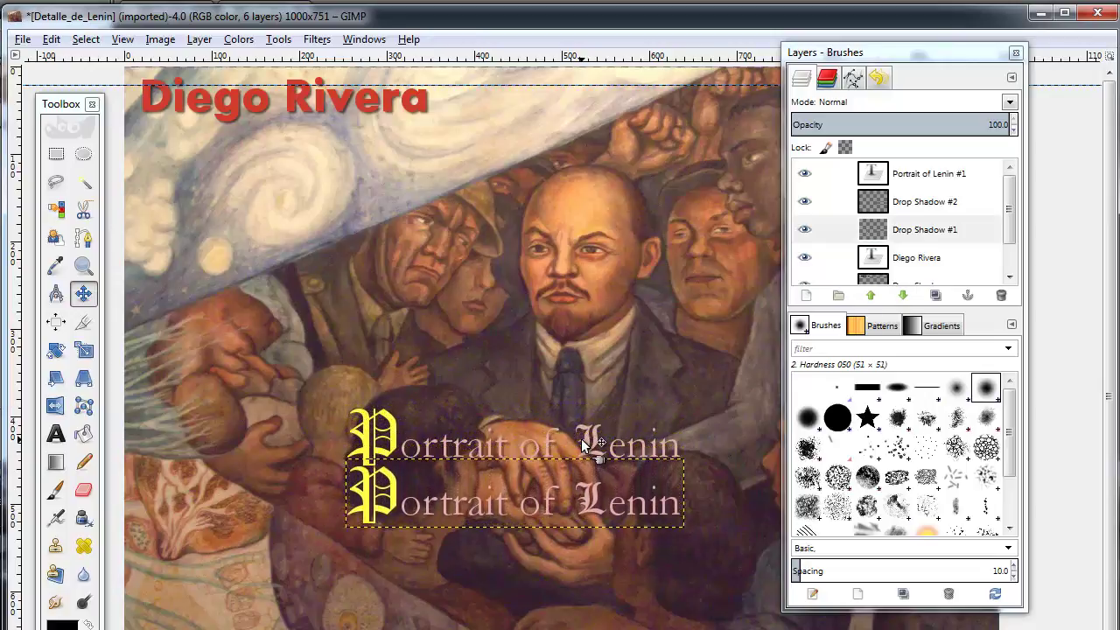
key("Down")
key("Down")
key("Down")
key("Down")
key("Down")
key("Down")
key("Down")
key("Down")
key("Down")
key("Down")
key("Down")
key("Down")
key("Down")
key("Down")
key("Down")
key("Down")
key("Down")
key("Down")
key("Down")
key("Down")
key("Left")
key("Left")
key("Left")
key("Left")
key("Left")
key("Left")
key("Left")
key("Left")
key("Left")
key("Left")
key("Left")
key("Left")
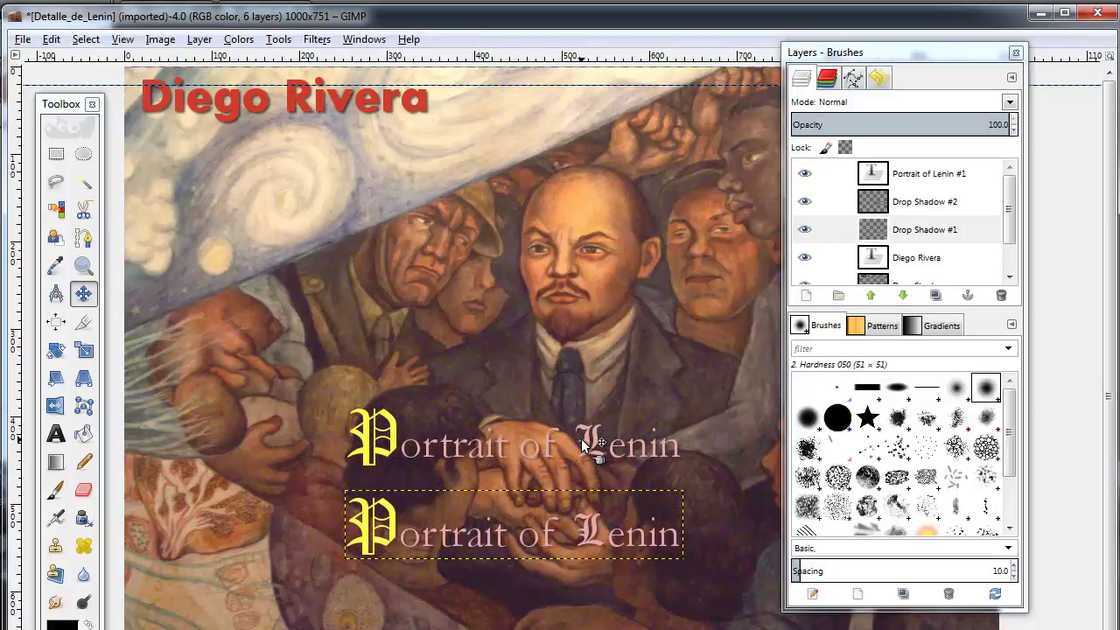
key("Left")
key("Left")
key("Left")
key("Left")
key("Left")
key("Left")
key("Left")
key("Left")
key("Left")
key("Left")
key("Left")
key("Left")
key("Left")
key("Left")
key("Left")
key("Left")
key("Left")
key("Left")
key("Left")
key("Left")
key("Left")
key("Left")
key("Left")
key("Left")
key("Left")
key("Left")
key("Left")
key("Left")
key("Left")
key("Left")
key("Left")
key("Left")
key("Left")
key("Left")
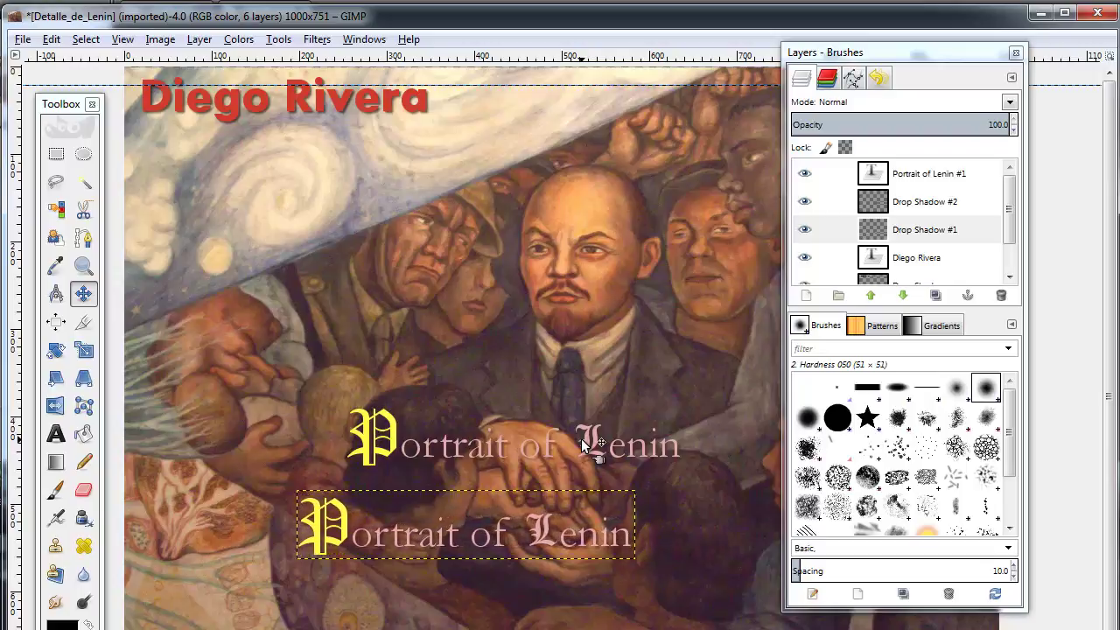
key("Left")
key("Left")
key("Left")
key("Left")
key("Left")
key("Left")
key("Left")
key("Left")
key("Left")
key("Left")
key("Left")
key("Left")
key("Left")
key("Left")
key("Left")
key("Left")
key("Left")
key("Left")
key("Left")
key("Left")
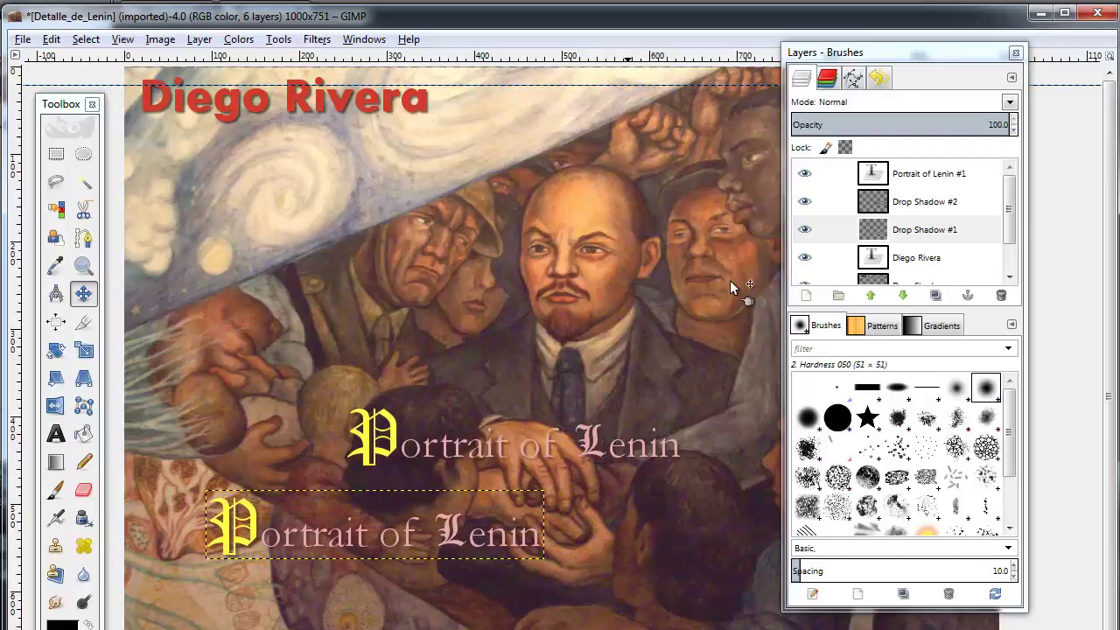
left_click(805, 201)
left_click(804, 173)
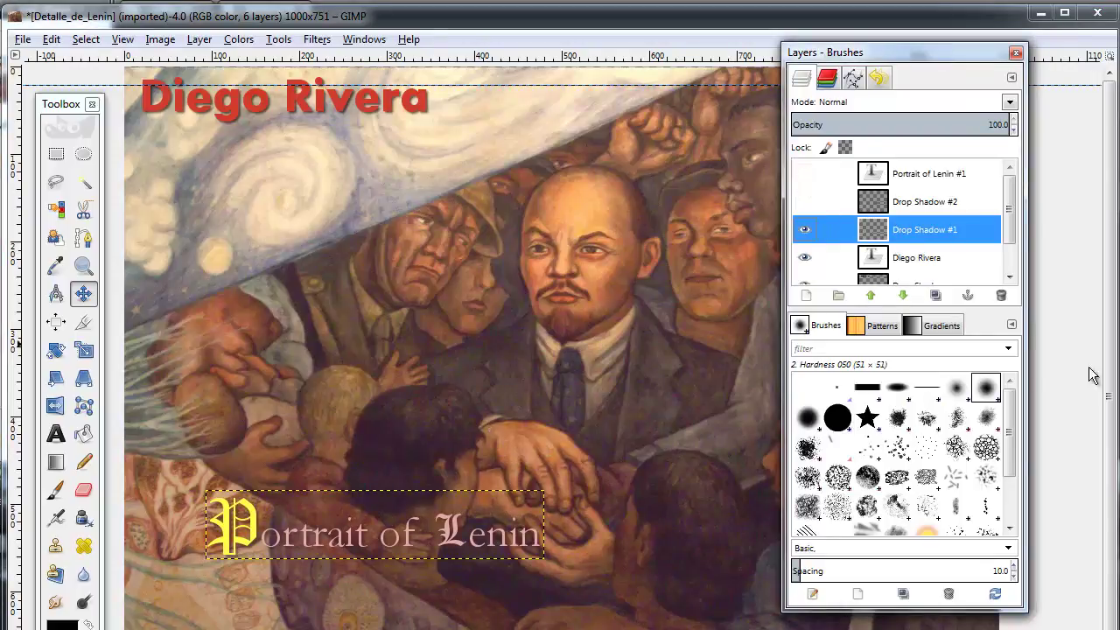